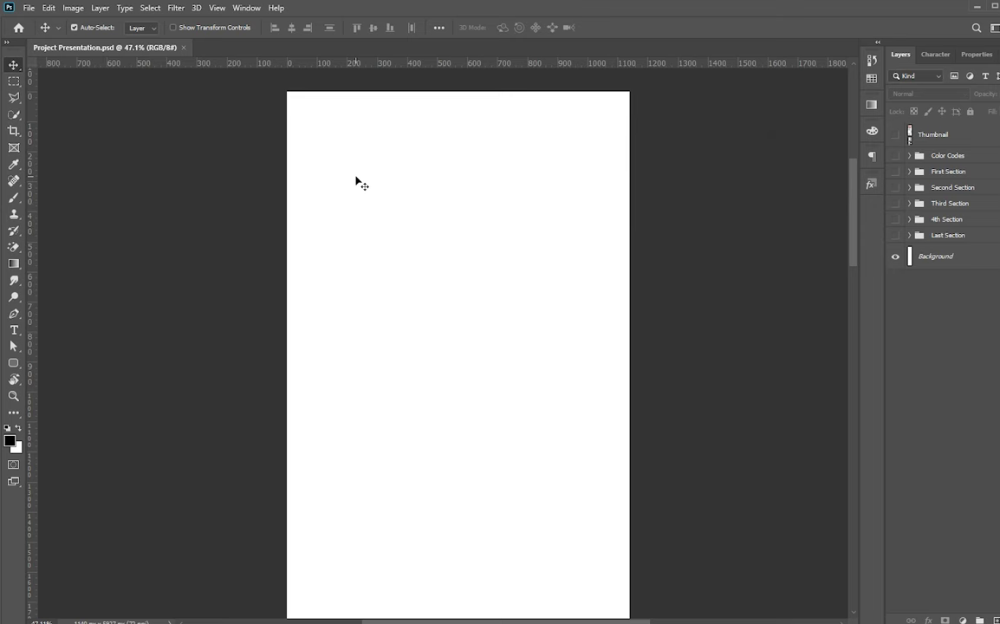
- Check the document height in the Image Size settings, keeping the dimensions unchanged
key(ctrl+alt+i)
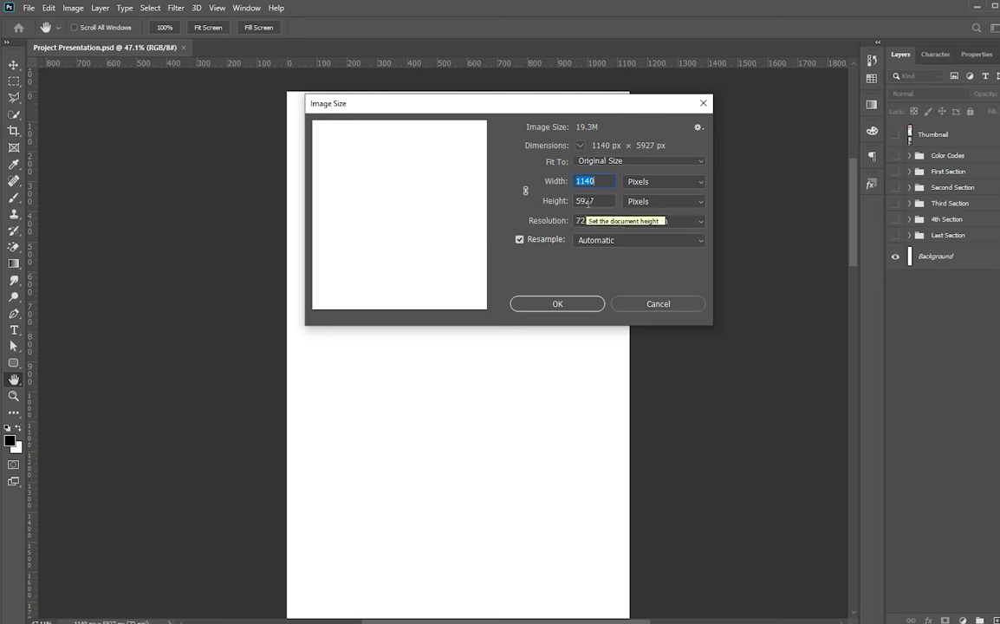
double_click(588, 202)
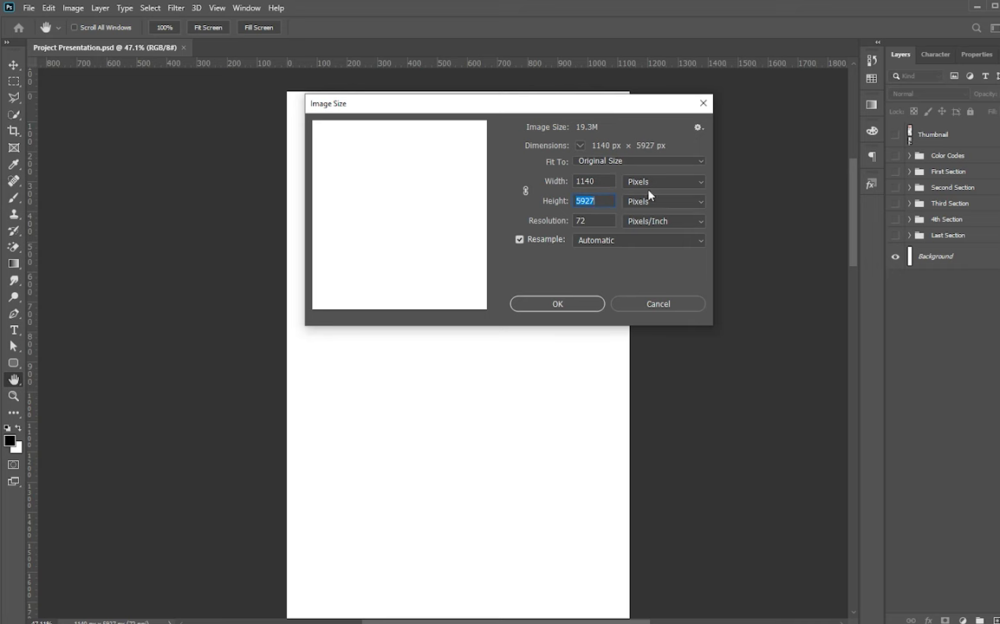
click(565, 308)
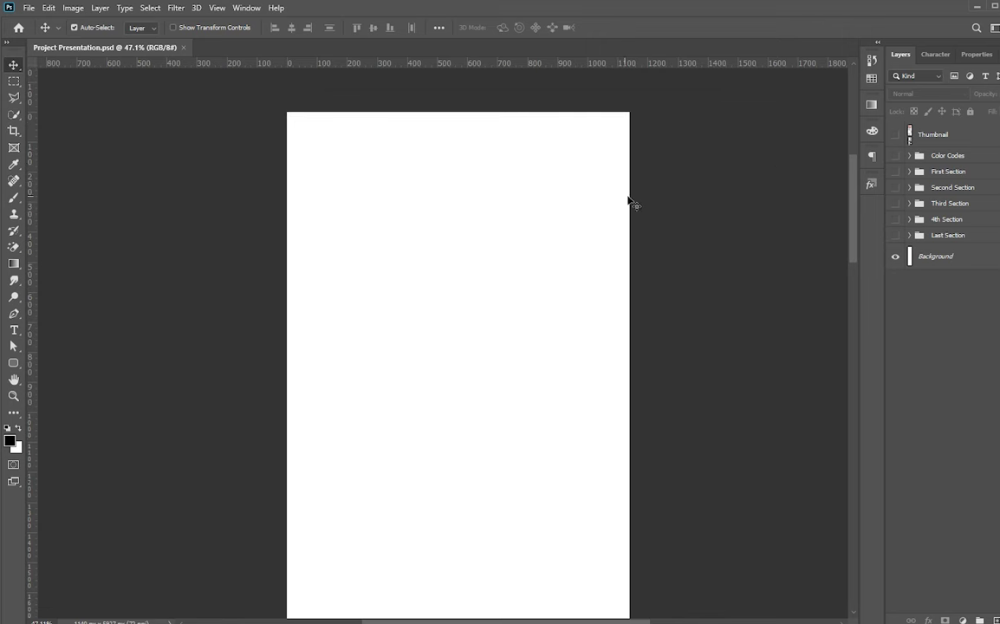
- Make the Thumbnail header and the Color Codes swatches (#EFC5C9, #D04C73, #E49493) visible
click(896, 135)
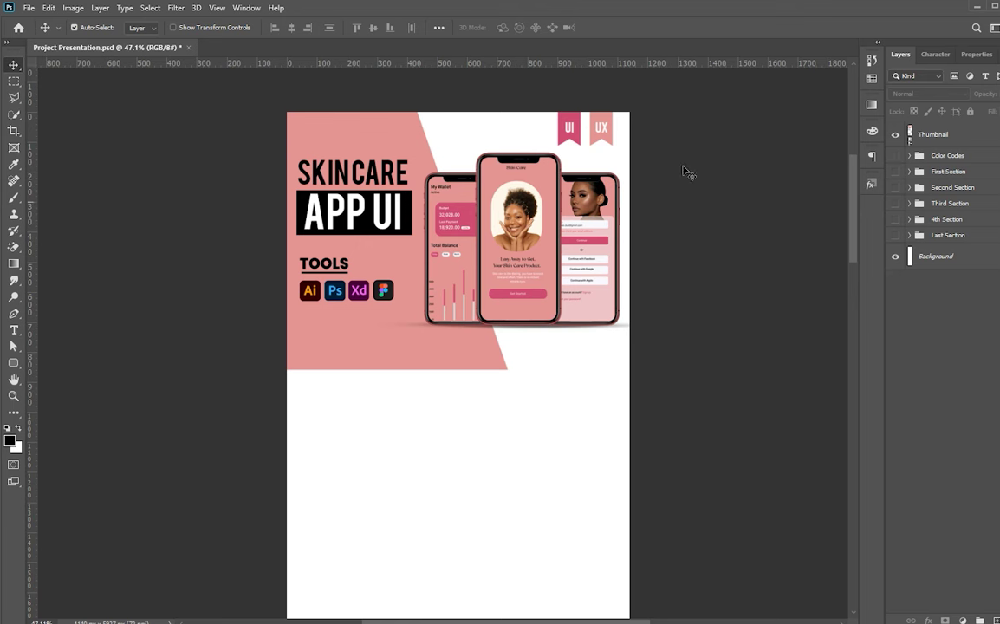
click(895, 155)
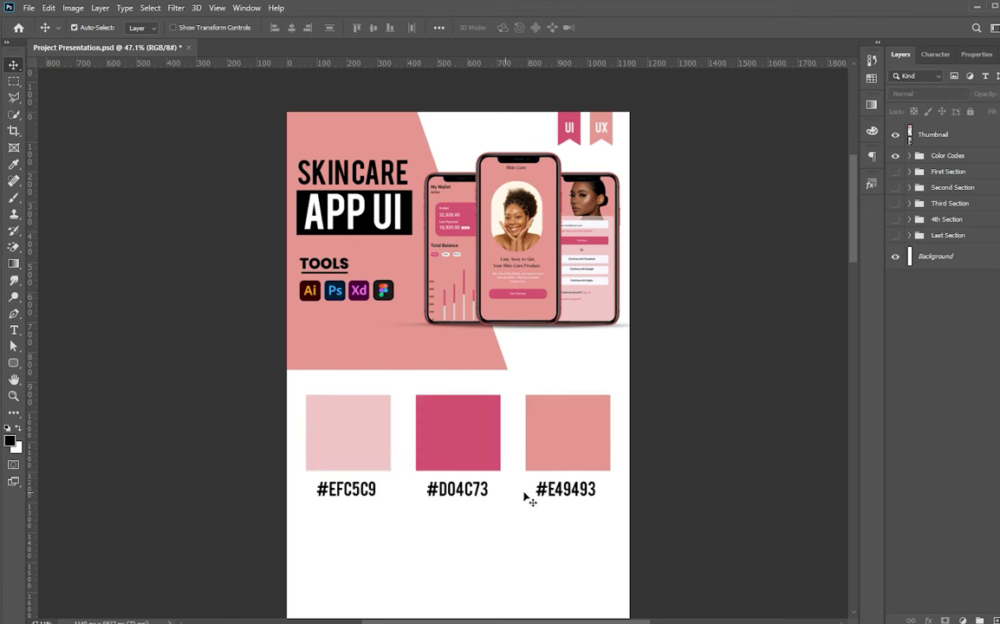
scroll(357, 501, down, 2)
scroll(357, 500, up, 2)
drag(339, 435, 358, 414)
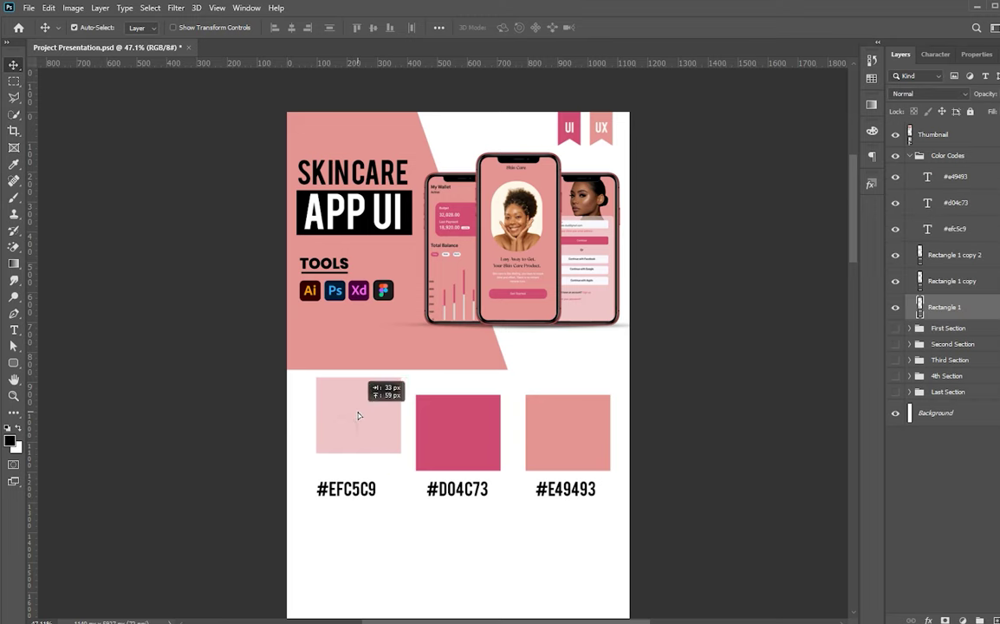
key(ctrl+z)
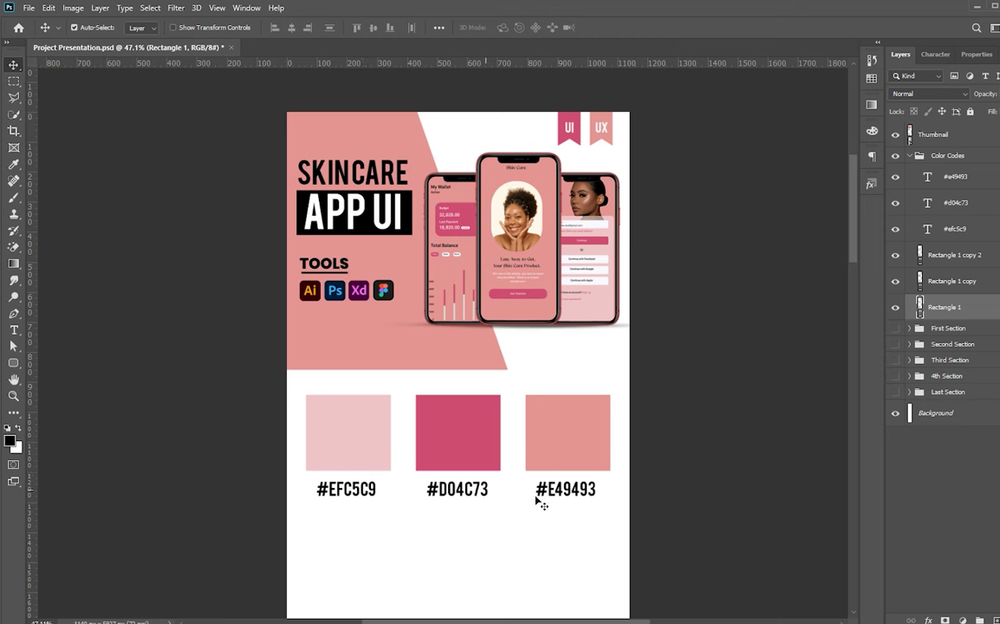
click(649, 487)
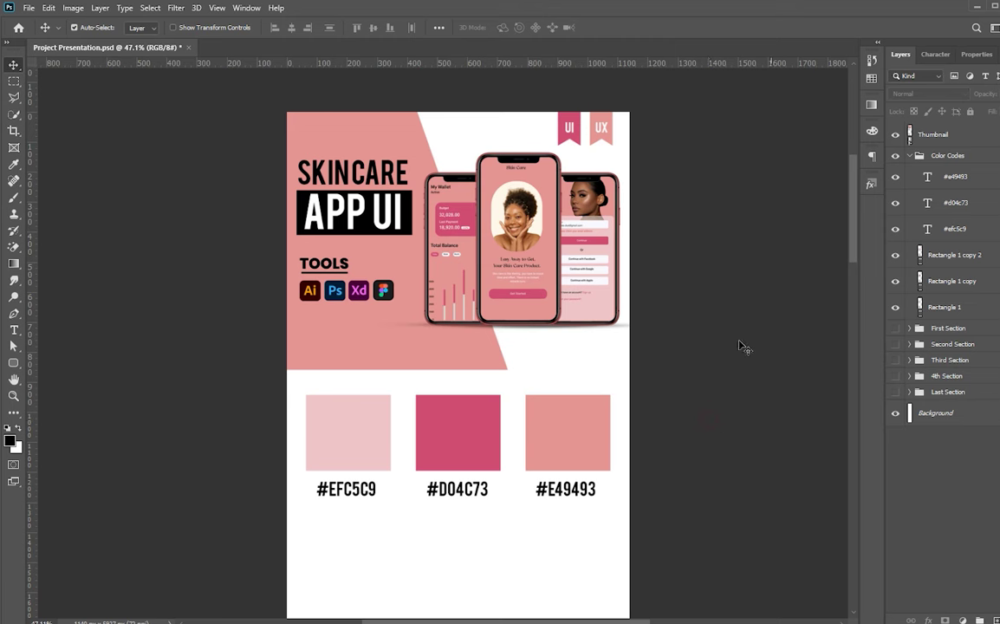
click(909, 156)
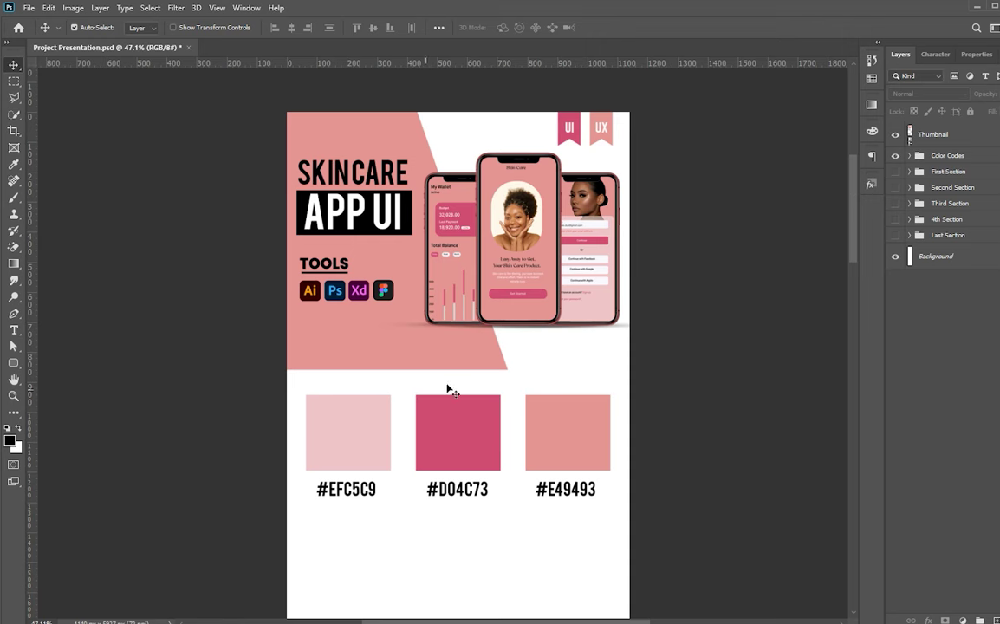
scroll(442, 407, down, 1)
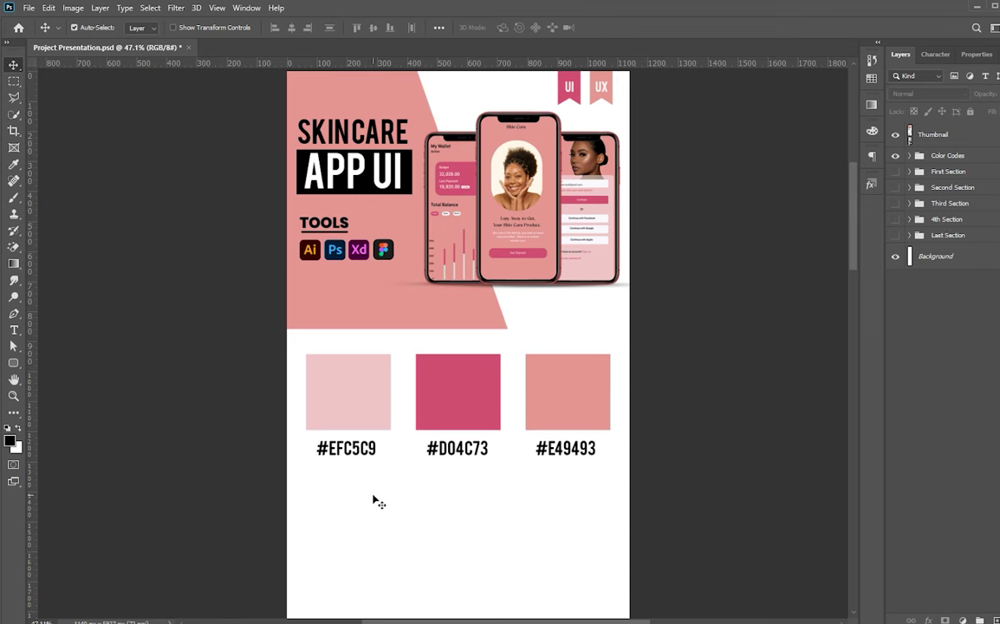
scroll(348, 270, up, 1)
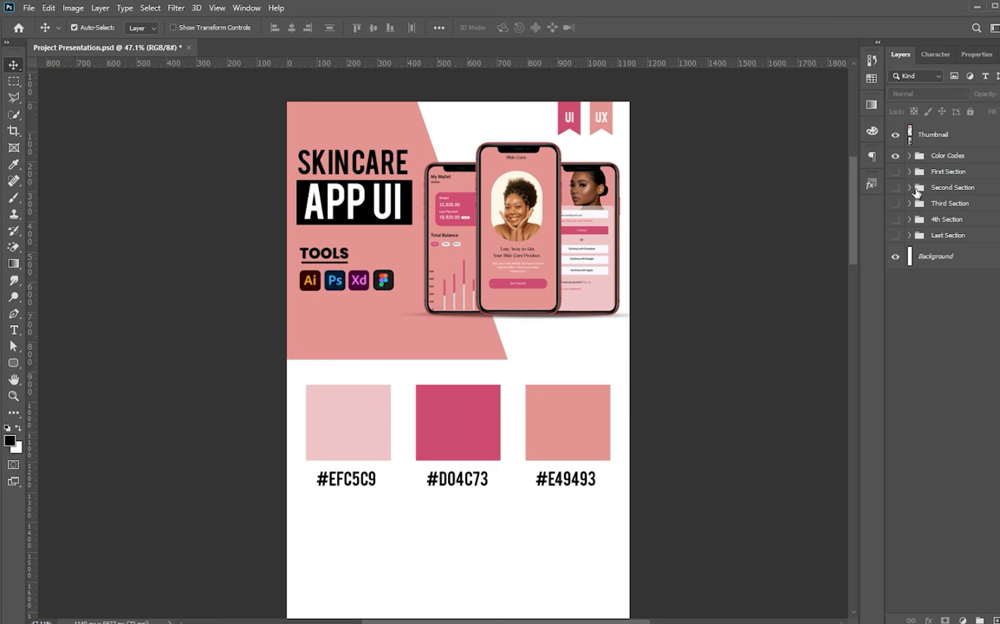
- Show the First Section group's pink band, phone mockup and FIRST SCREEN title
click(896, 172)
scroll(645, 466, down, 2)
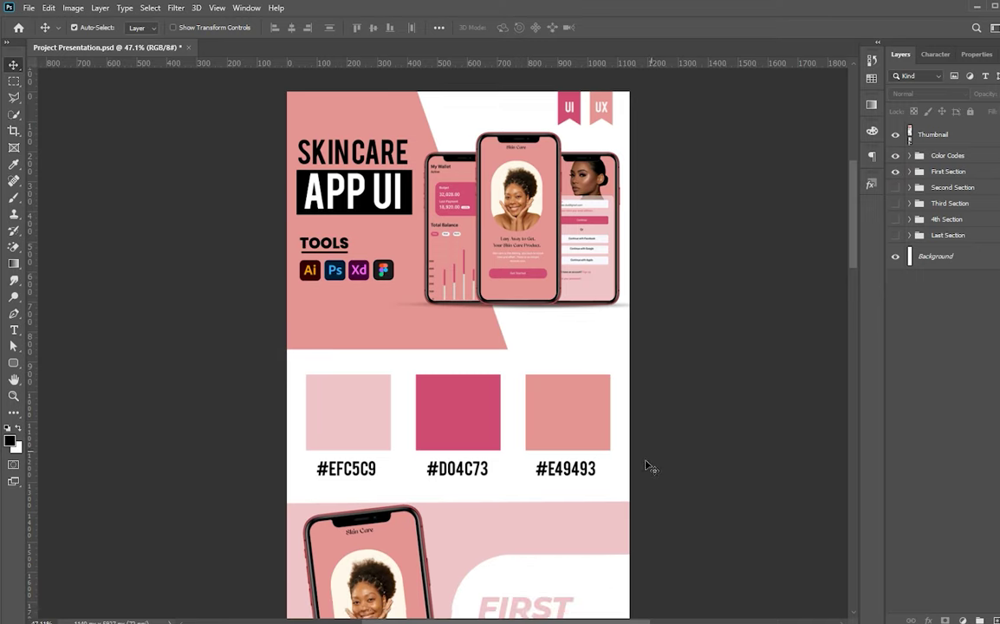
scroll(646, 465, down, 2)
scroll(642, 463, down, 2)
scroll(645, 466, down, 1)
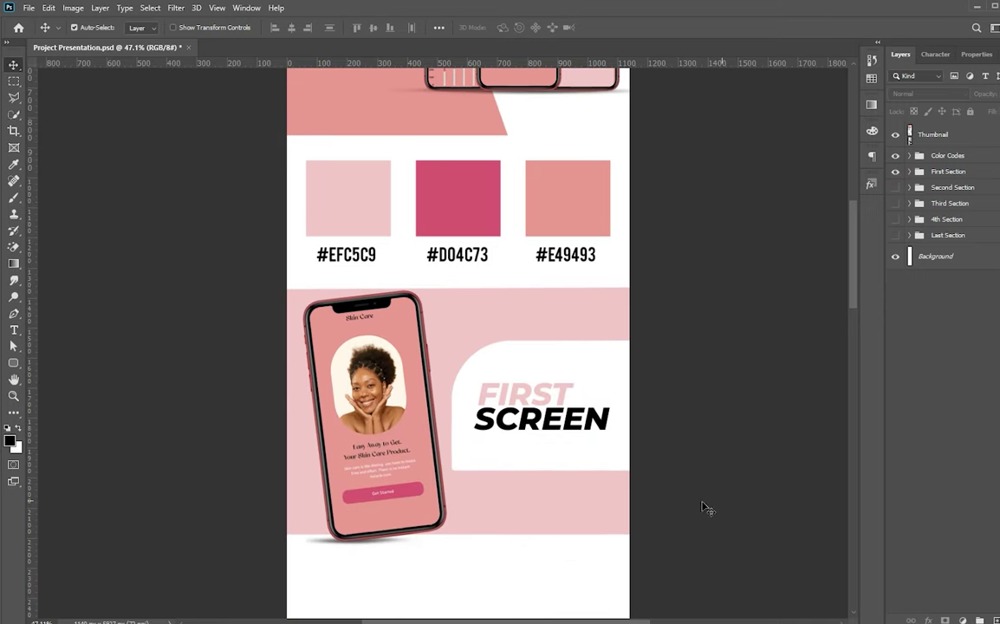
- Reposition the phone screen, frame, shadow, white panel, SCREEN text and pink card
drag(420, 428, 453, 428)
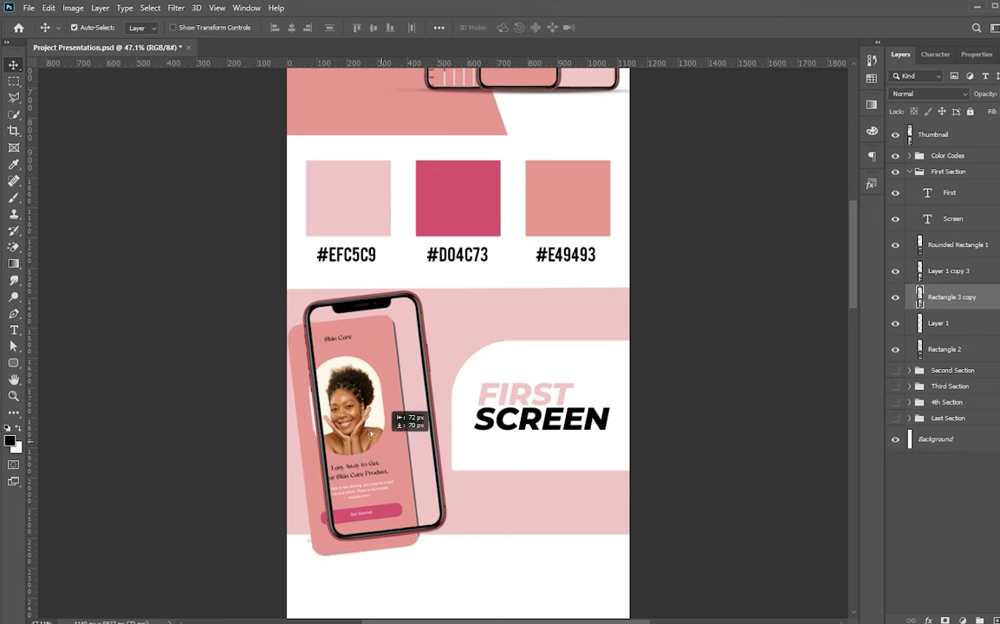
drag(434, 364, 437, 366)
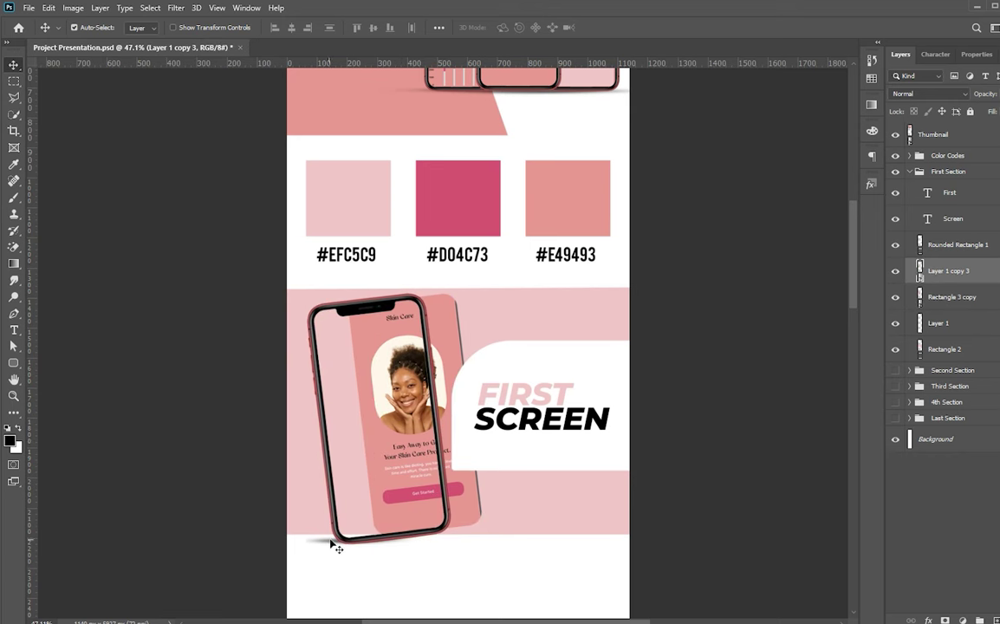
drag(326, 538, 337, 552)
mouse_move(485, 407)
mouse_down()
mouse_move(568, 482)
mouse_move(542, 511)
mouse_up()
mouse_move(546, 397)
mouse_down()
mouse_move(555, 407)
mouse_move(542, 418)
mouse_move(542, 445)
mouse_up()
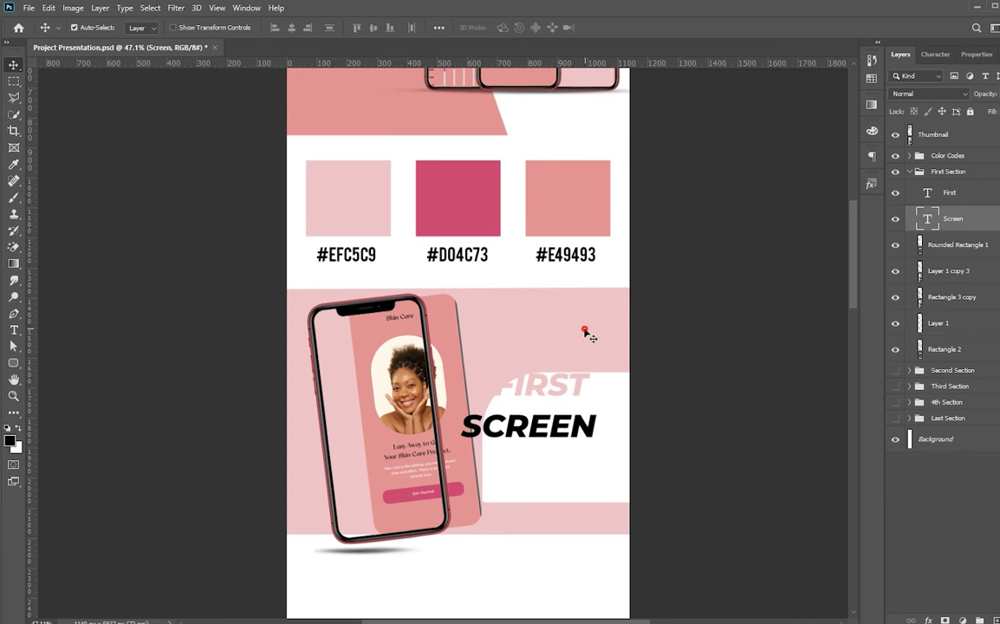
click(586, 336)
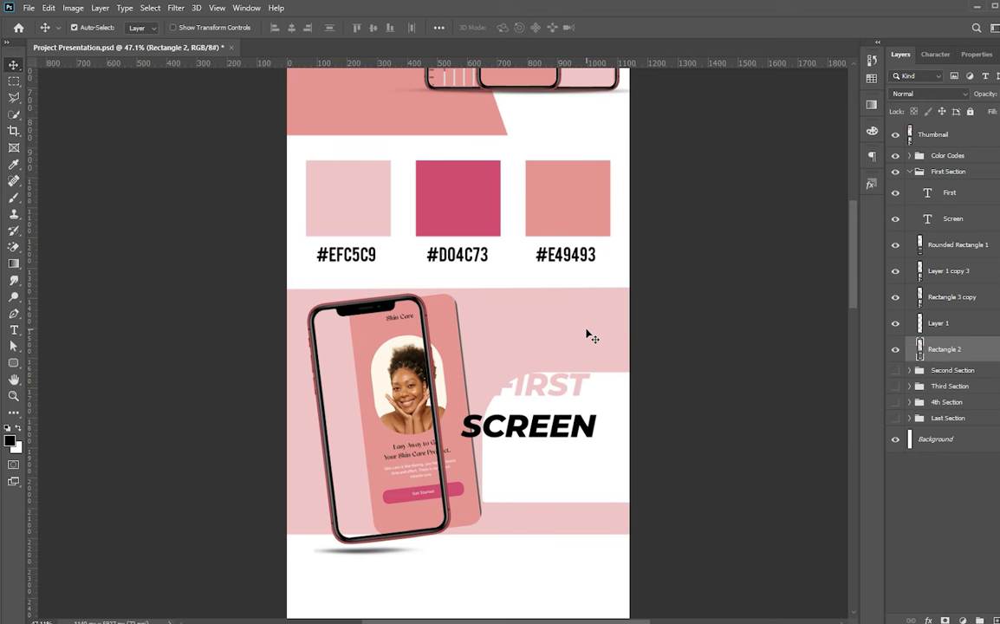
key(ctrl)
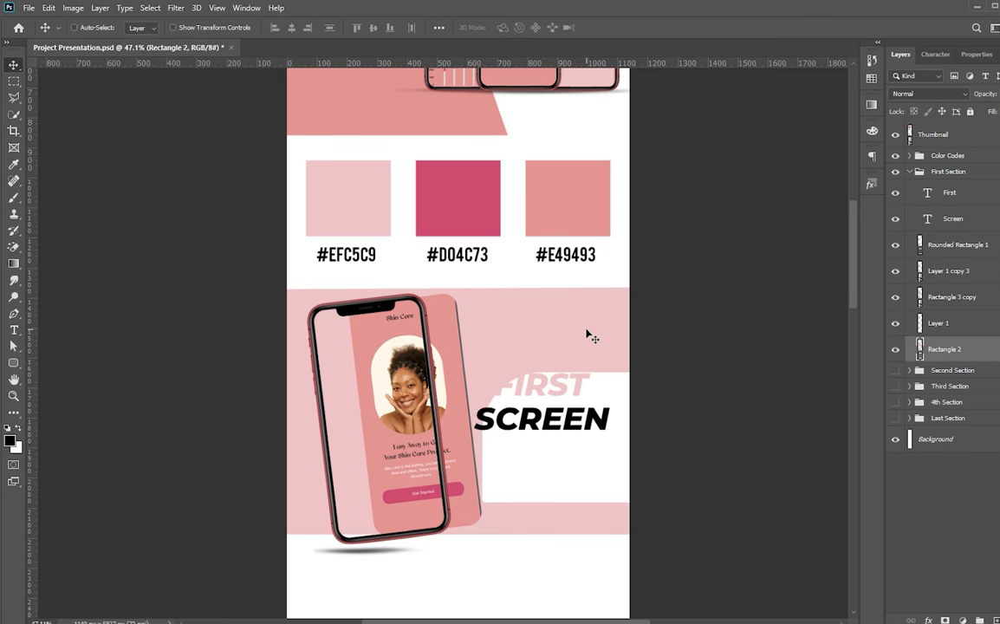
key(ctrl)
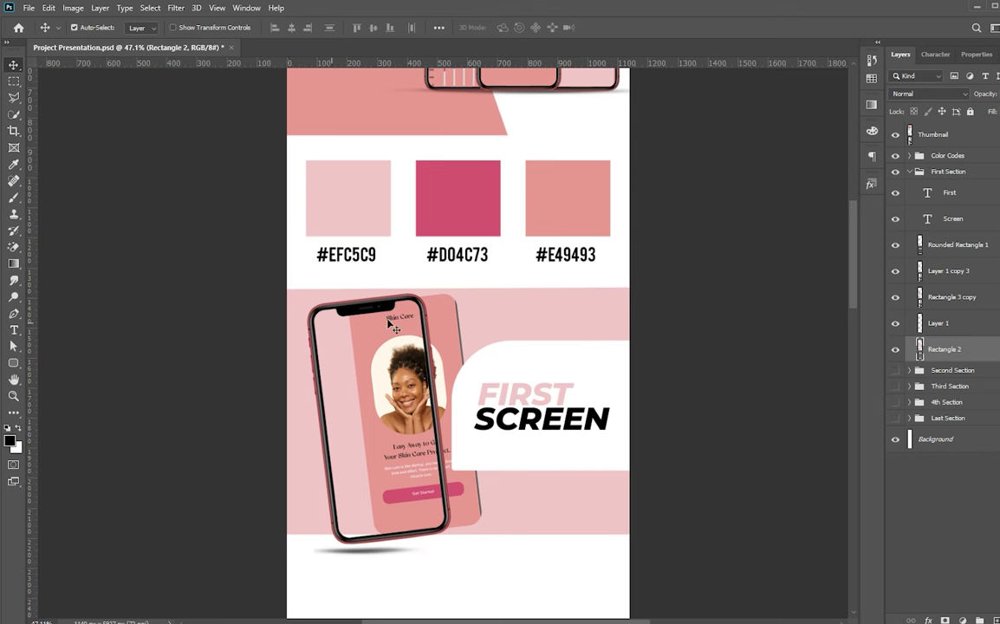
drag(444, 329, 414, 331)
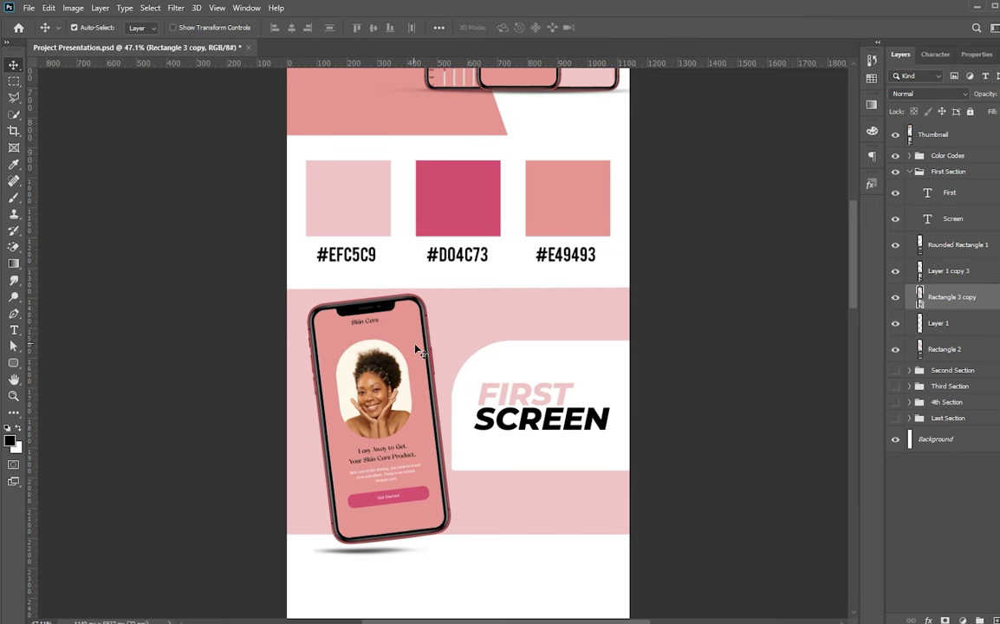
- Undo the card moves, keep the First Section visible, and collapse its layer group
key(ctrl+z)
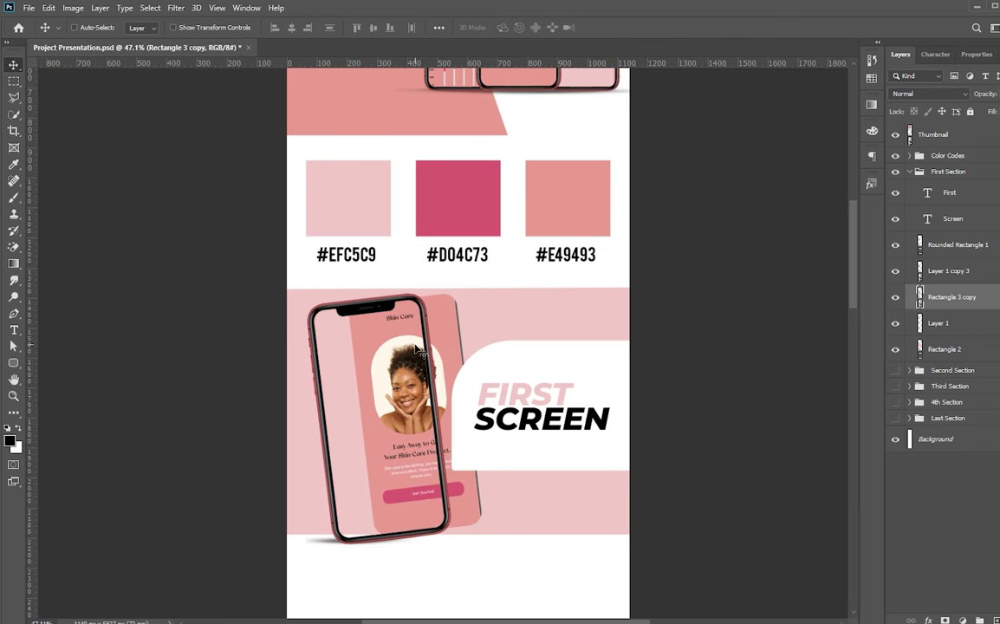
key(ctrl+z)
key(ctrl+shift+z)
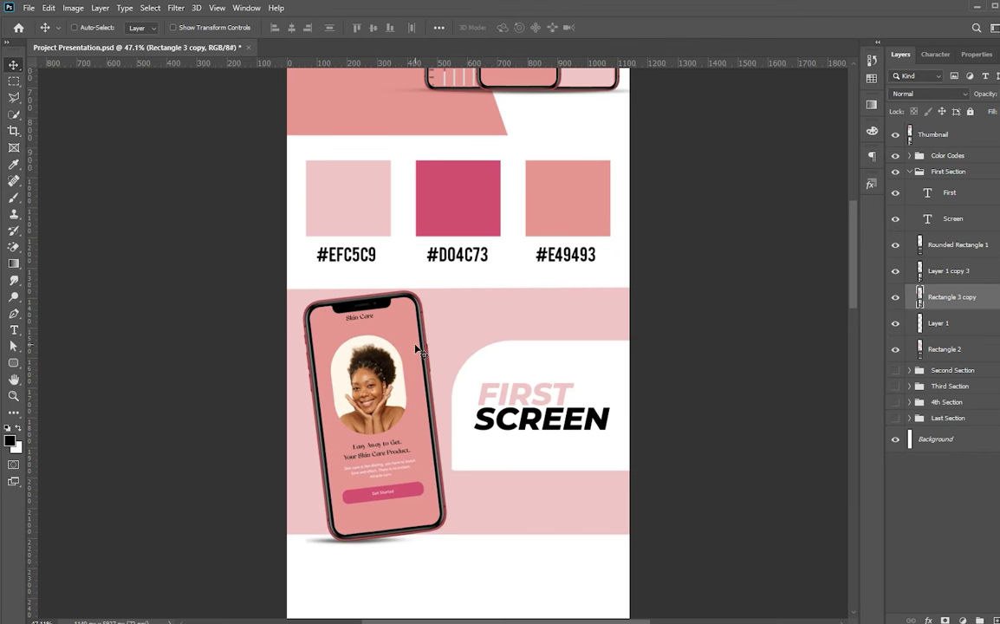
key(ctrl+z)
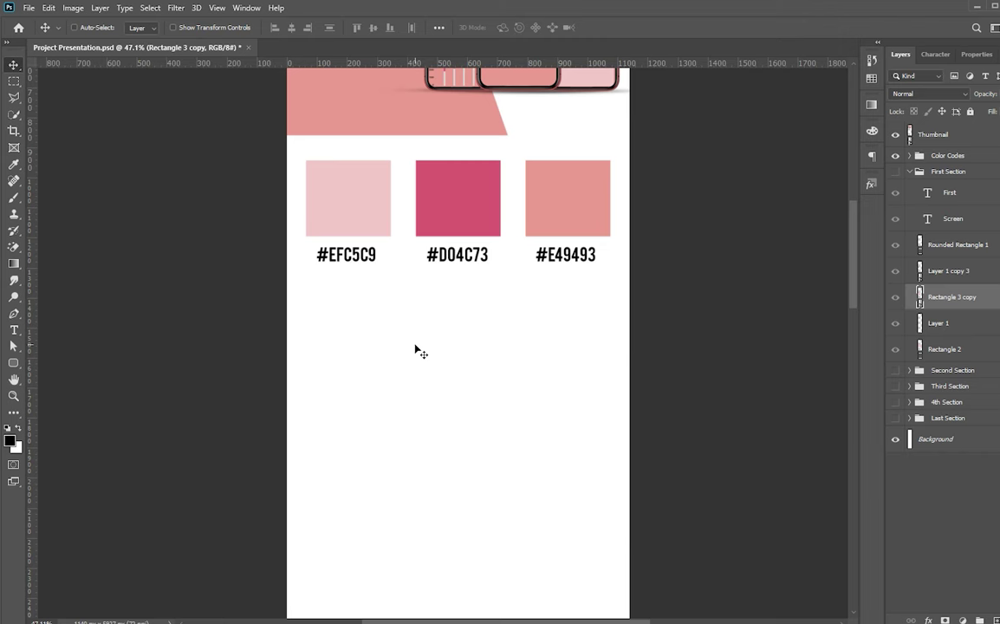
key(ctrl+shift+z)
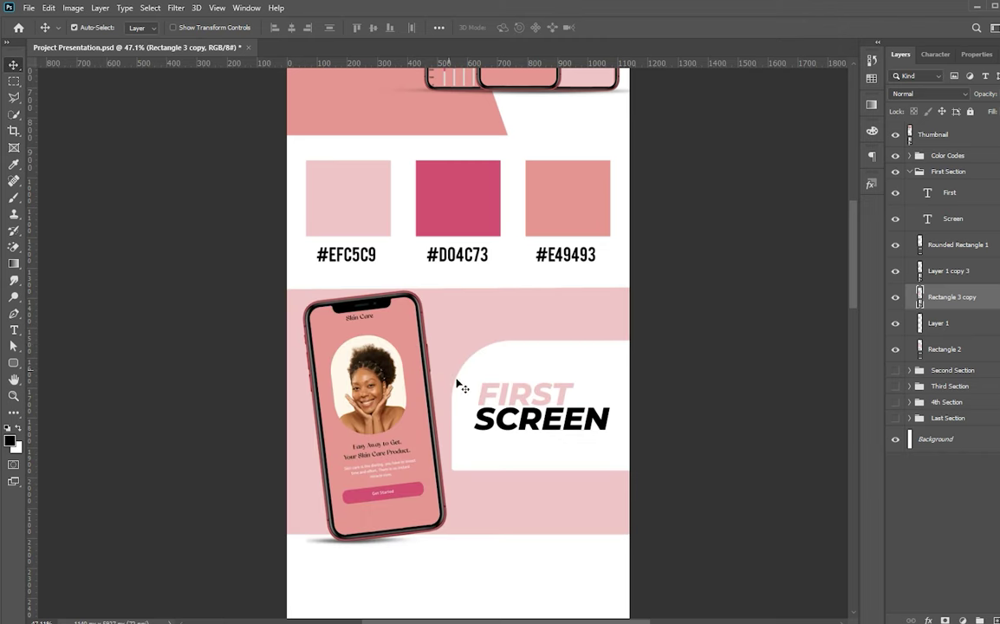
scroll(532, 469, up, 3)
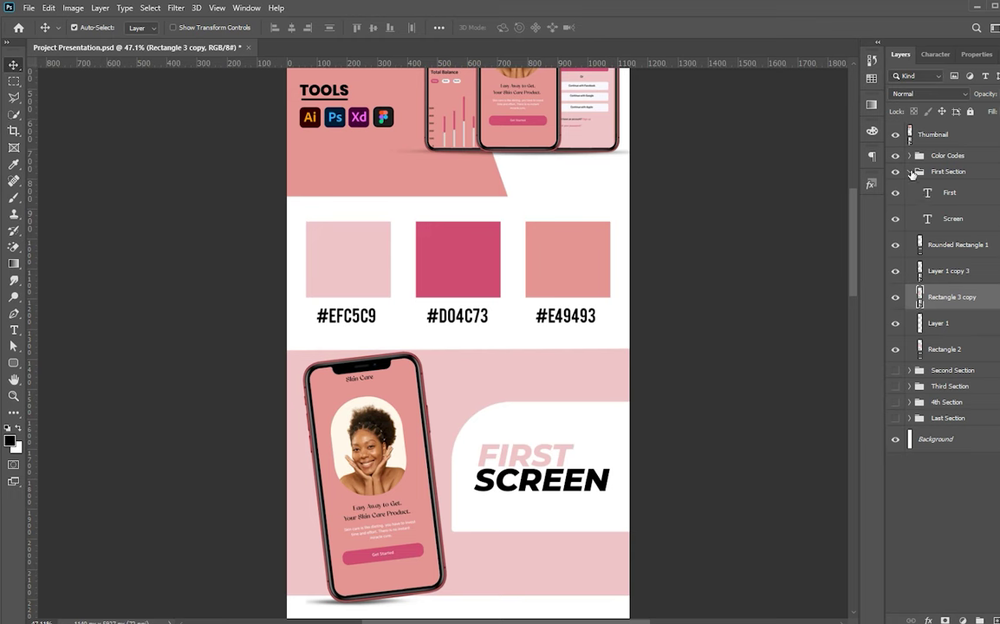
click(910, 171)
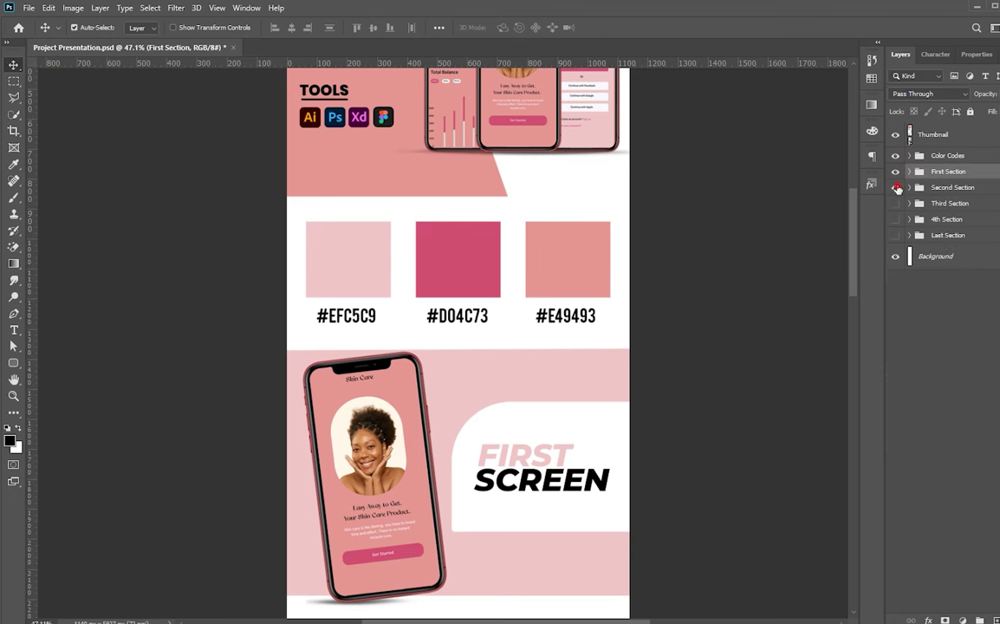
scroll(656, 402, down, 3)
scroll(649, 419, down, 6)
scroll(650, 420, down, 6)
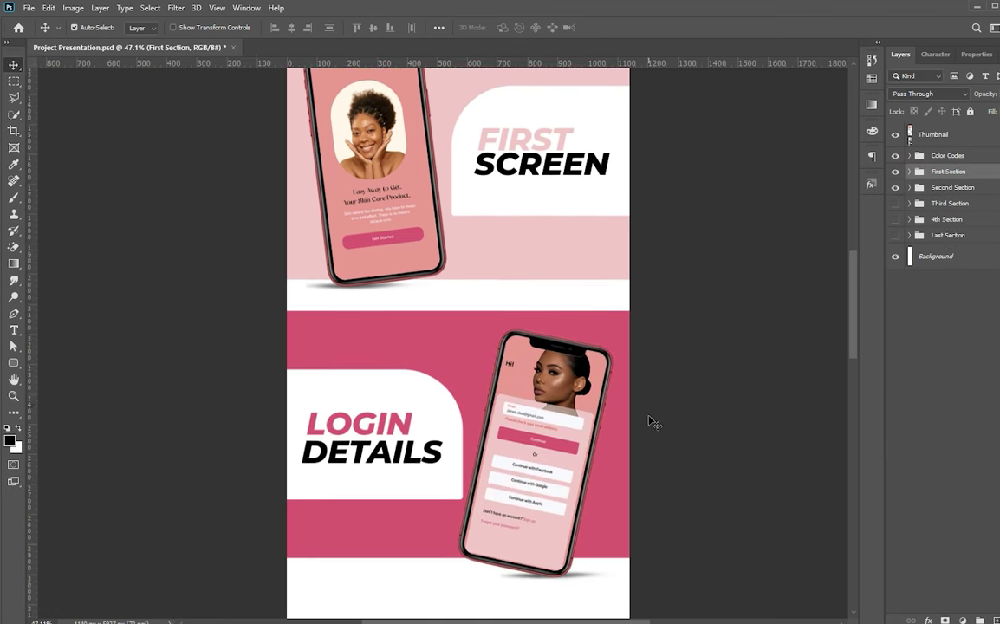
scroll(649, 422, down, 2)
scroll(650, 422, up, 1)
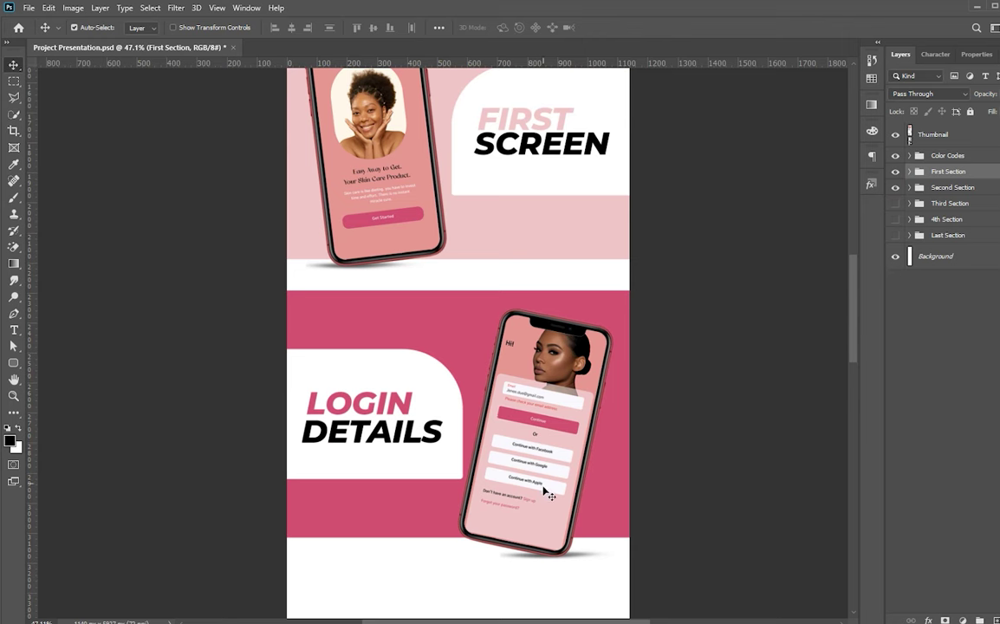
mouse_move(507, 479)
mouse_down()
mouse_move(535, 492)
mouse_move(548, 467)
mouse_up()
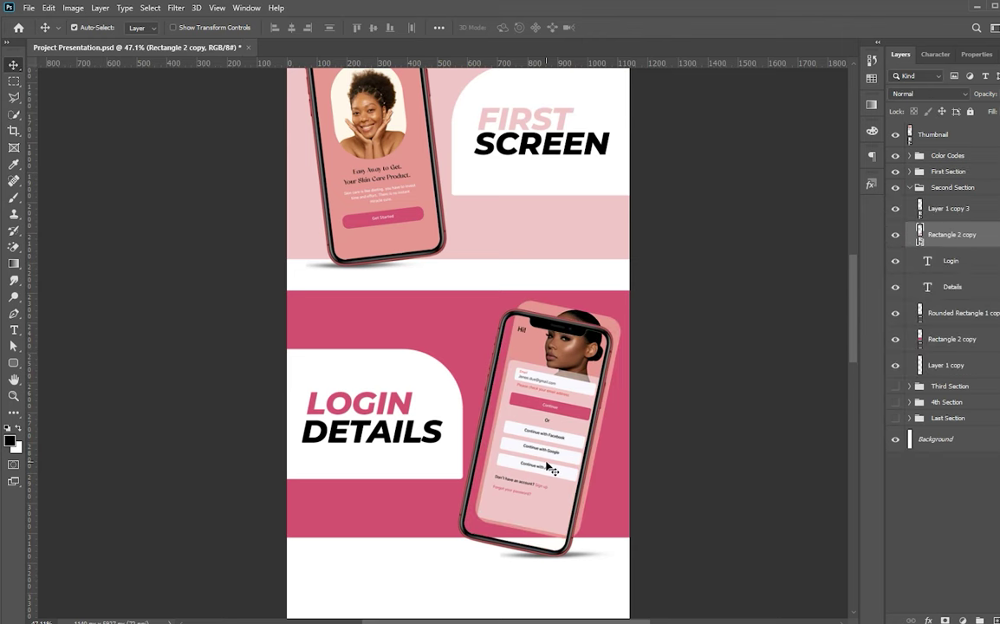
key(ctrl+z)
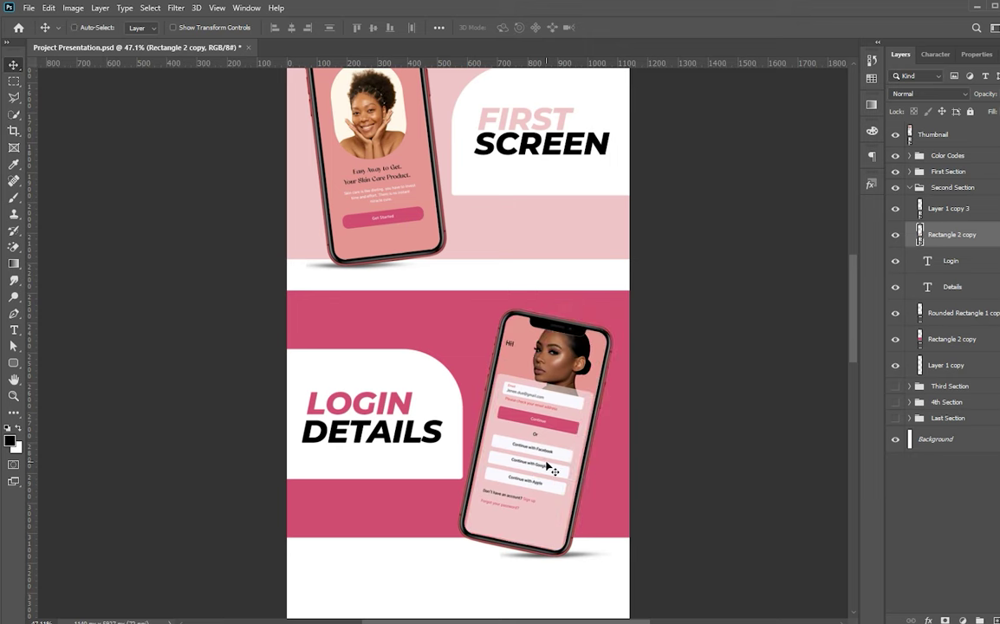
scroll(442, 222, up, 2)
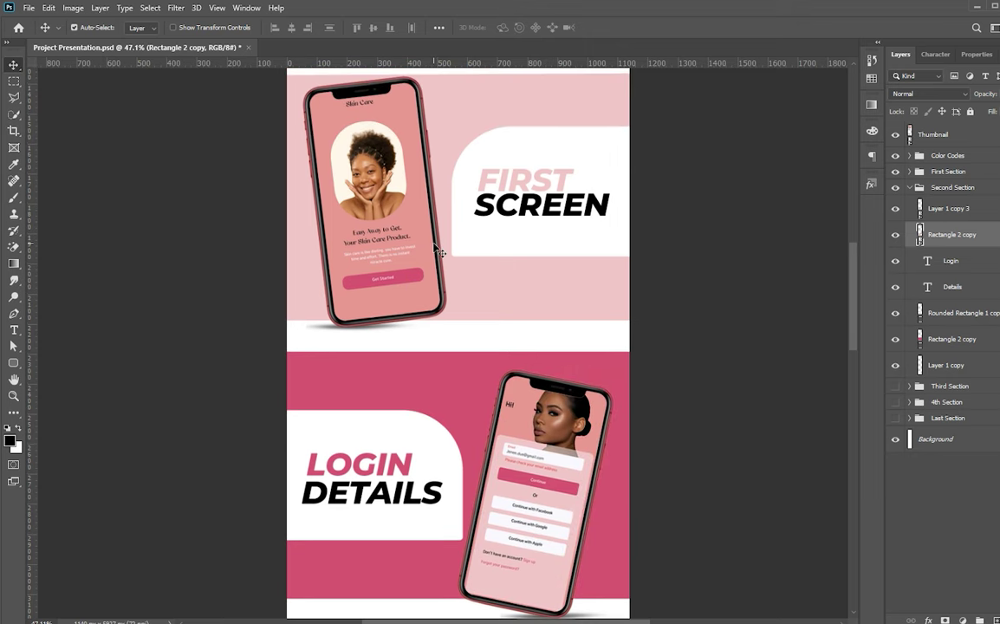
scroll(472, 336, down, 3)
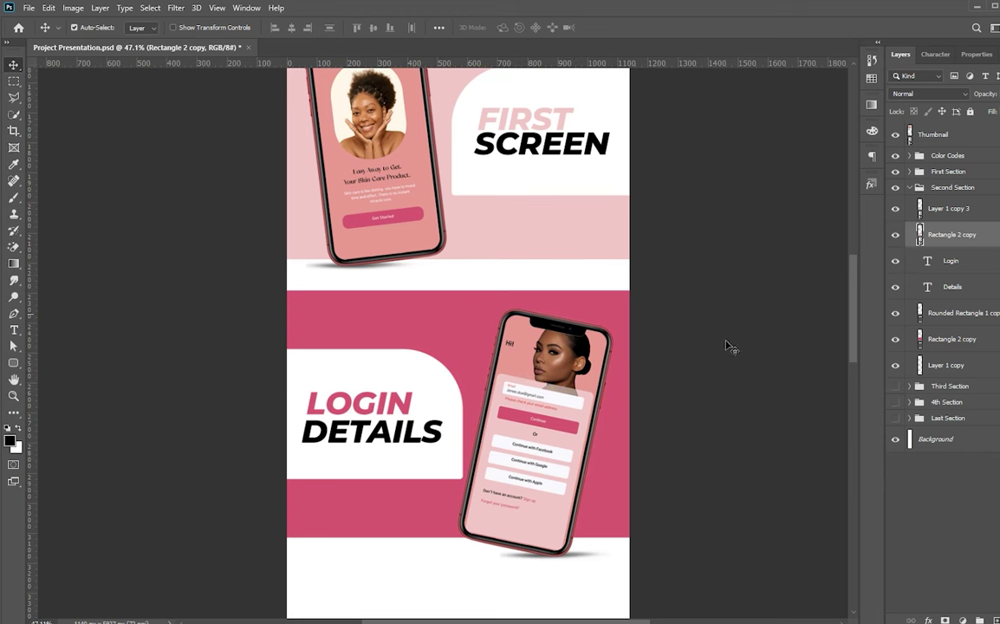
scroll(442, 364, down, 2)
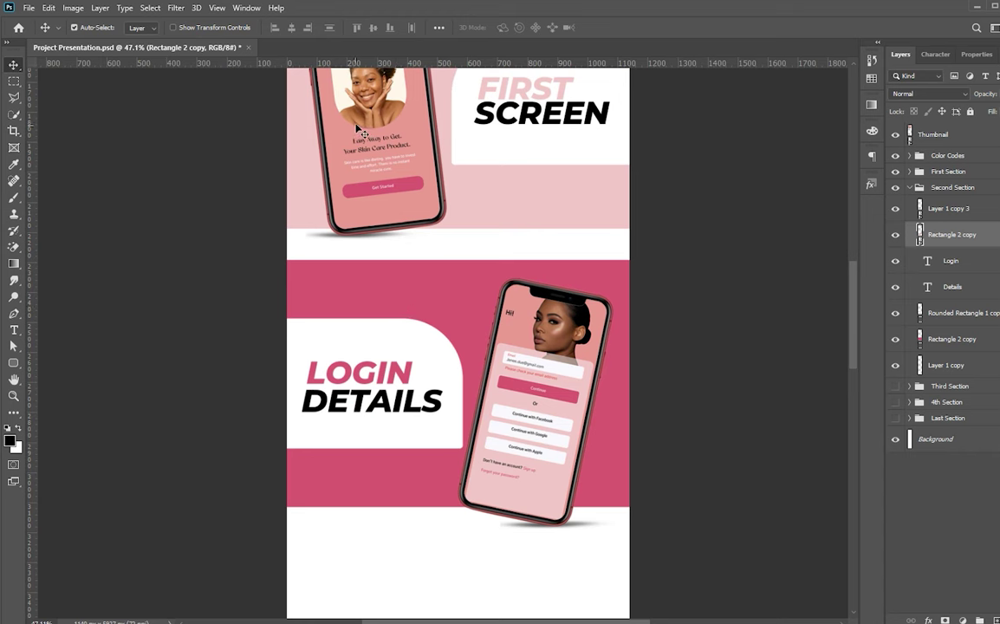
scroll(520, 329, up, 2)
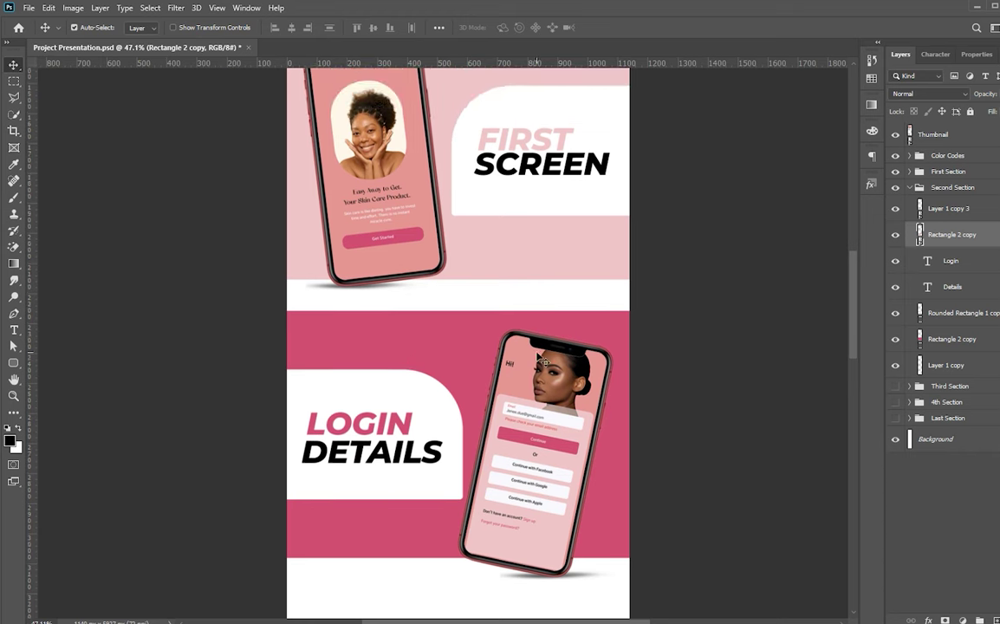
scroll(539, 356, down, 3)
scroll(539, 357, down, 3)
scroll(539, 357, down, 2)
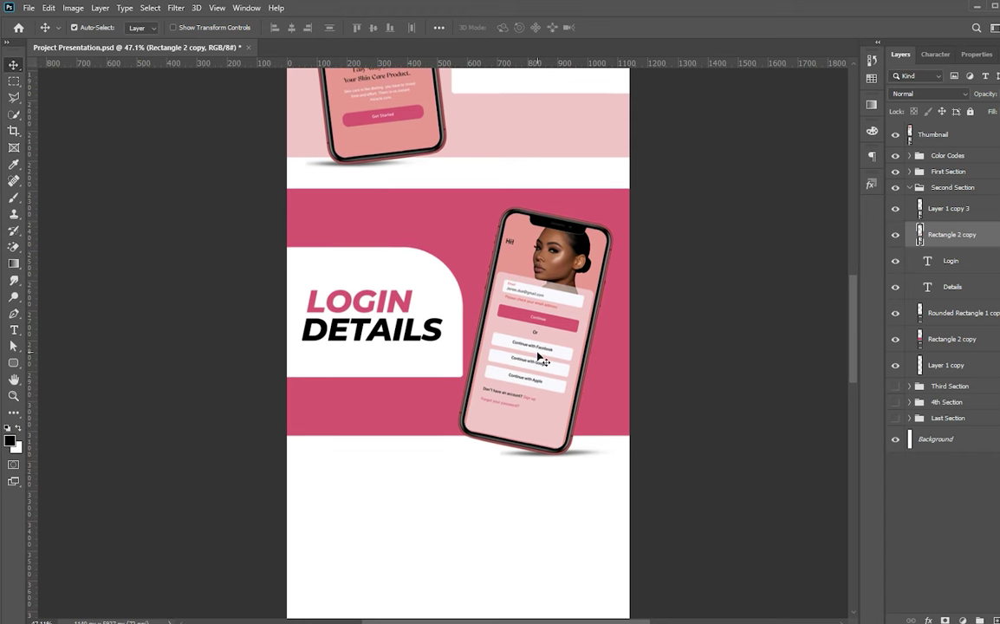
scroll(459, 318, up, 4)
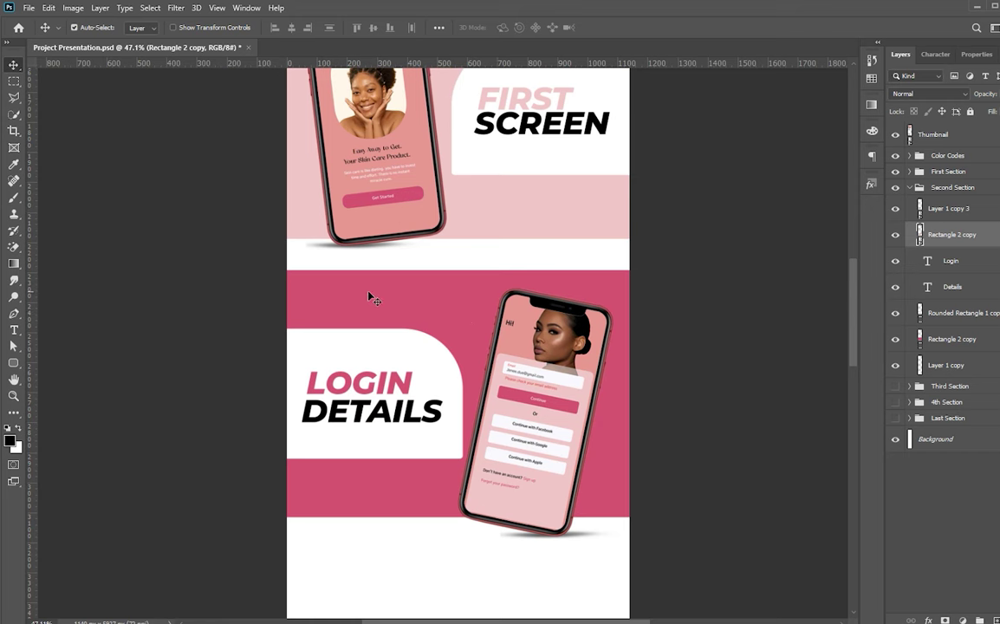
scroll(373, 300, up, 1)
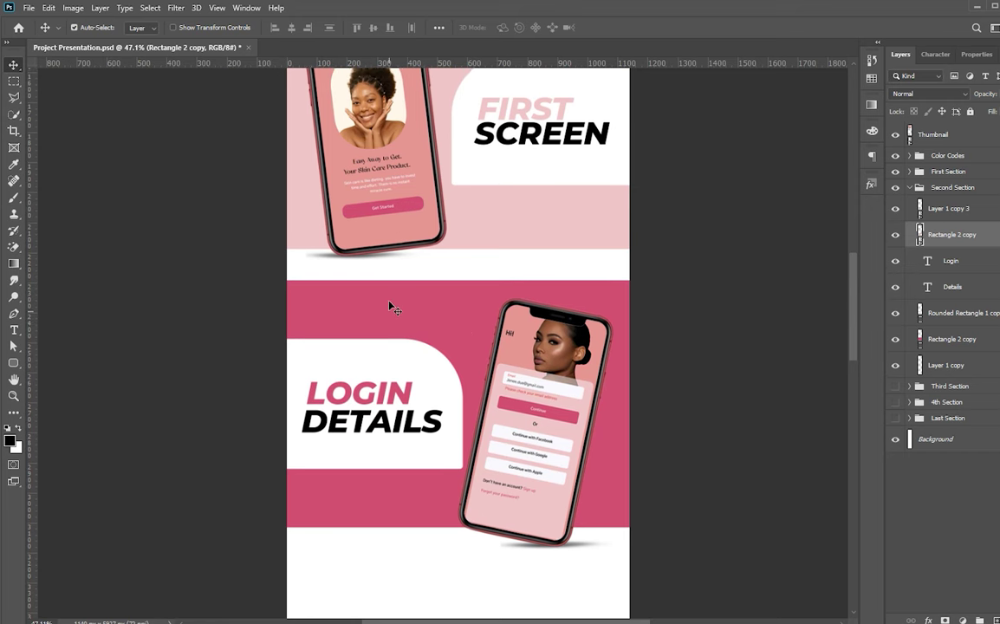
click(909, 188)
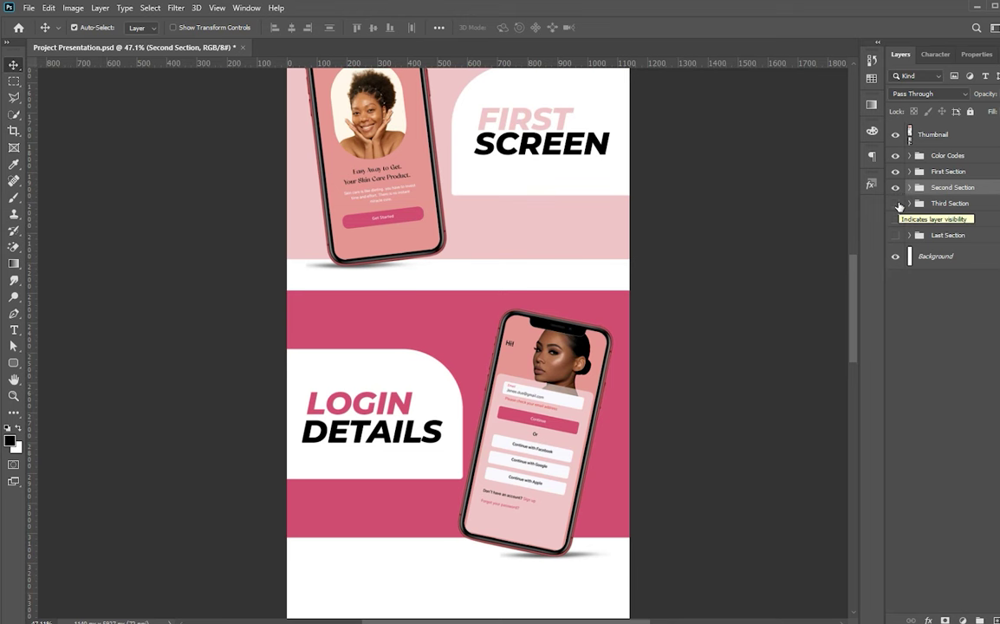
- Show the Third Section's light pink band with the WALLET SCREEN phone mockup
click(895, 203)
scroll(745, 284, down, 2)
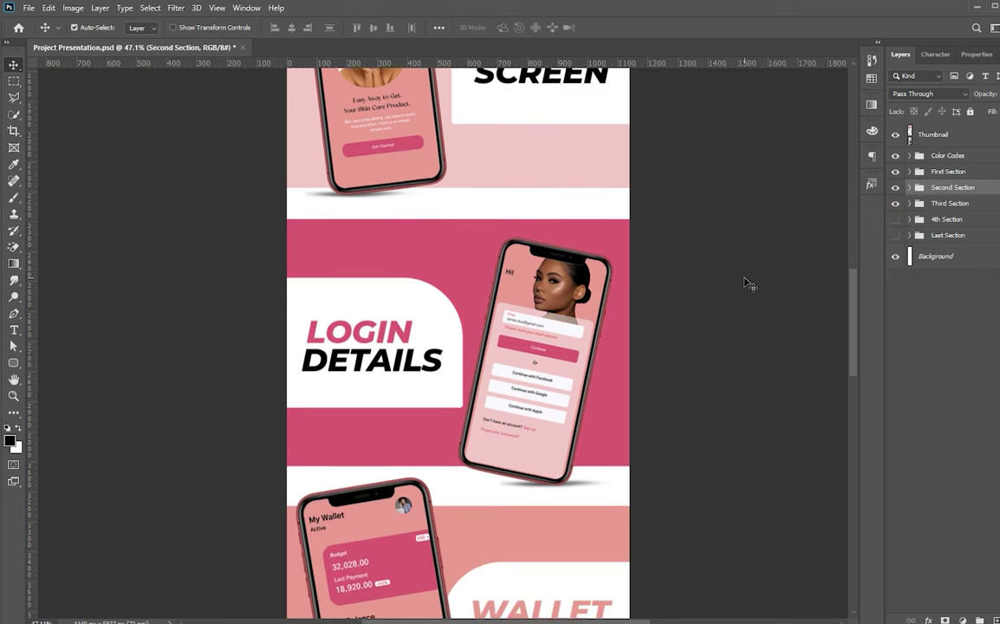
scroll(745, 283, down, 2)
scroll(745, 284, down, 1)
scroll(747, 284, down, 1)
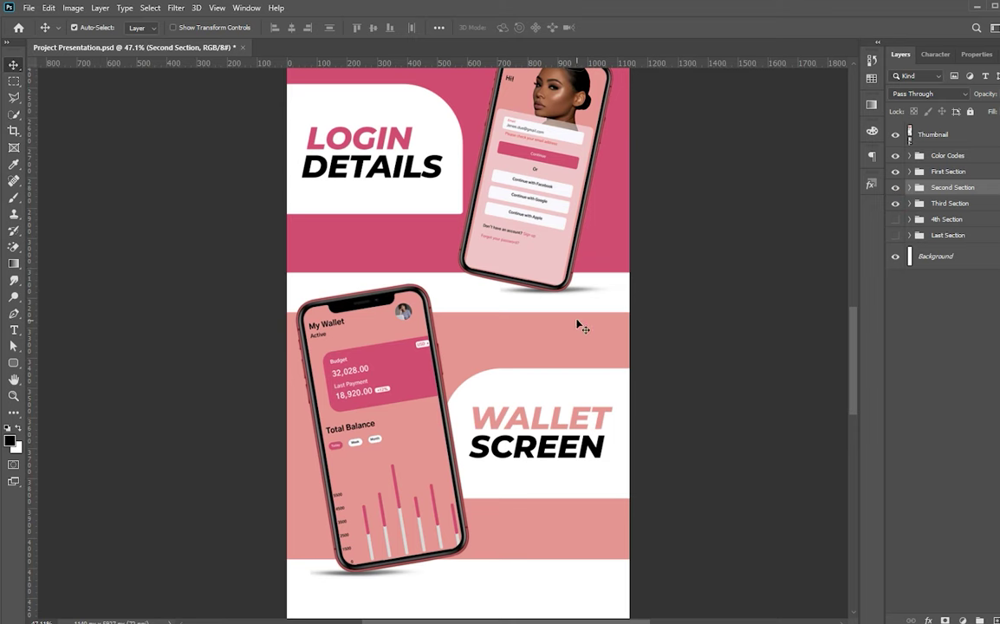
scroll(555, 343, up, 1)
scroll(568, 346, up, 1)
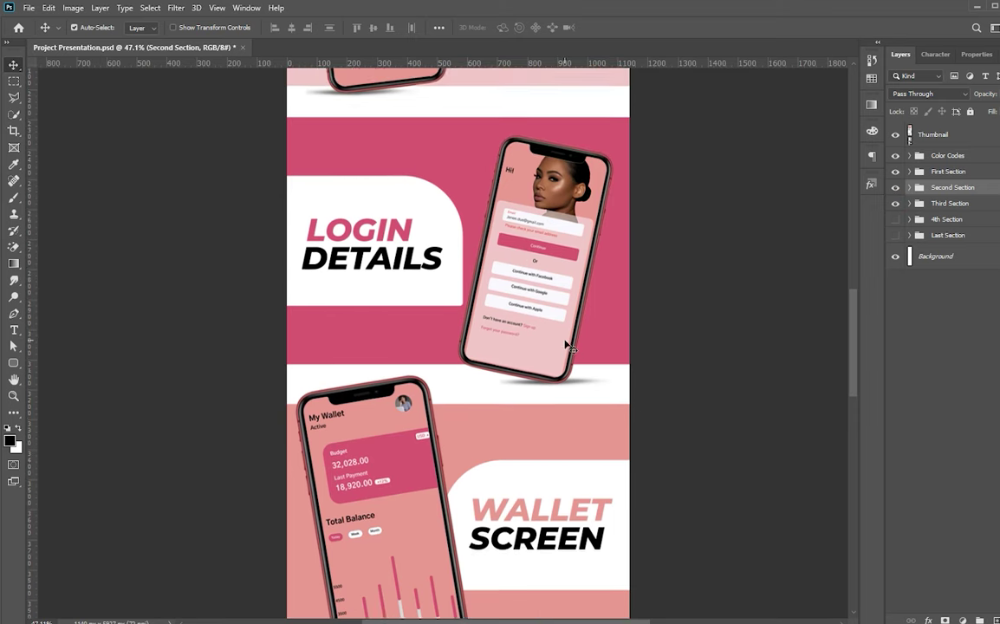
scroll(565, 344, down, 2)
scroll(567, 346, down, 1)
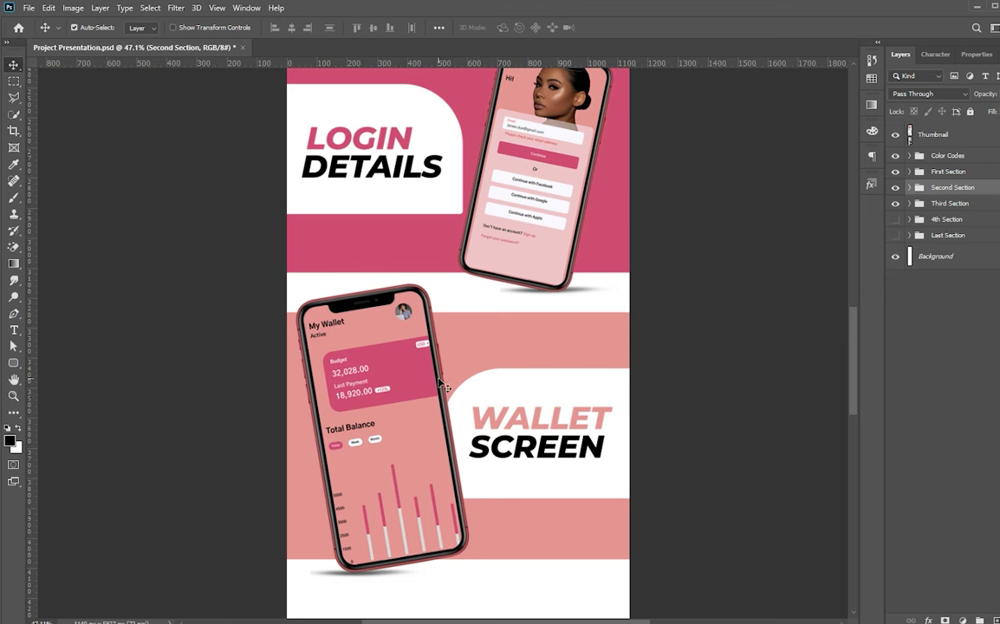
- Nudge the login phone's shadow up beneath it and collapse the Second Section group
mouse_move(528, 305)
mouse_down()
mouse_move(537, 295)
mouse_move(539, 309)
mouse_move(535, 297)
mouse_up()
key(ctrl+z)
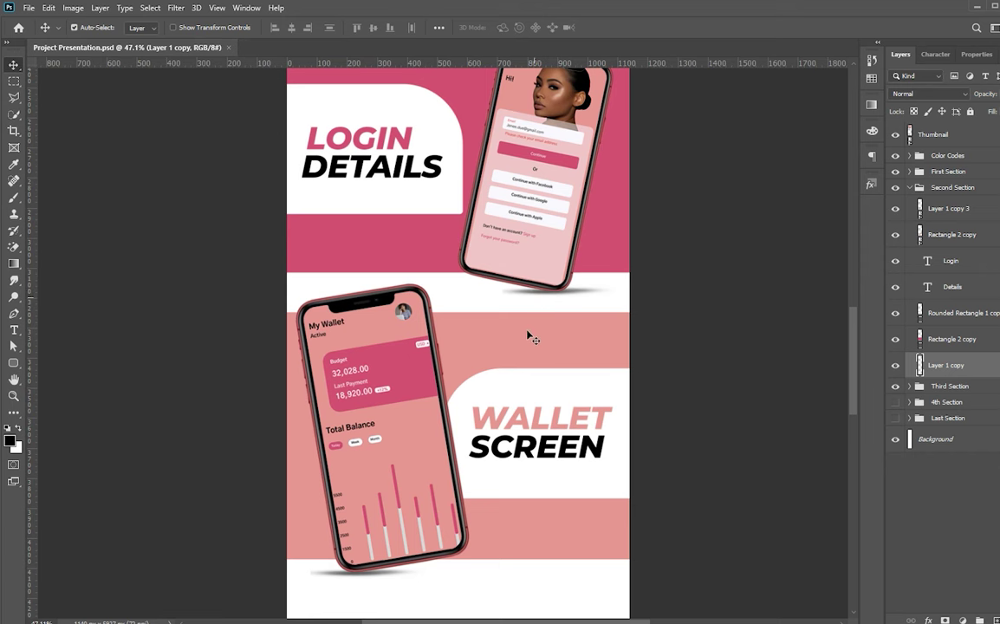
scroll(520, 371, down, 1)
scroll(581, 381, down, 1)
scroll(577, 385, down, 1)
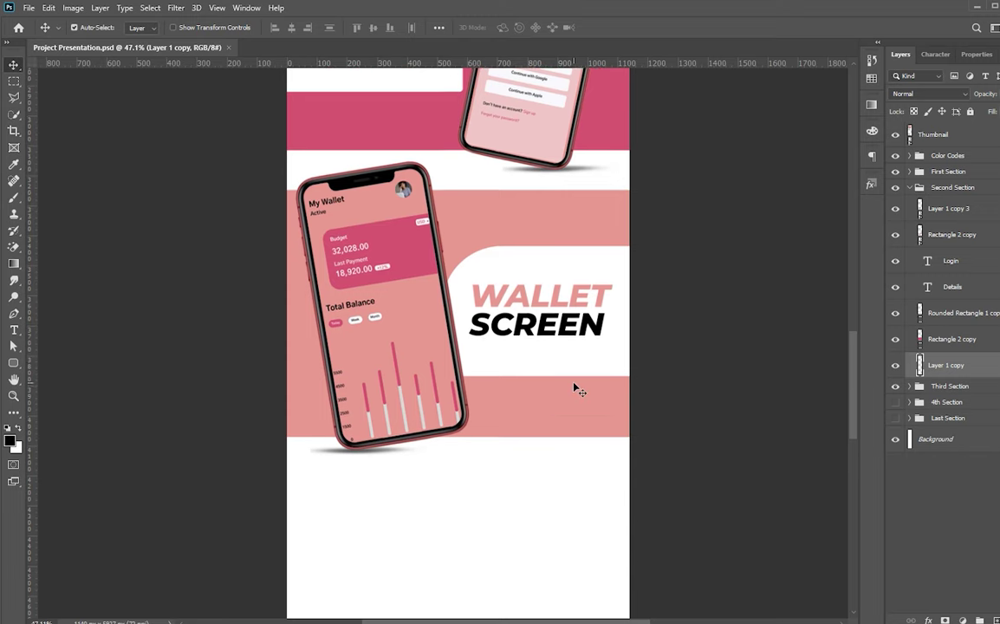
scroll(575, 388, down, 1)
scroll(572, 386, down, 1)
scroll(502, 291, down, 1)
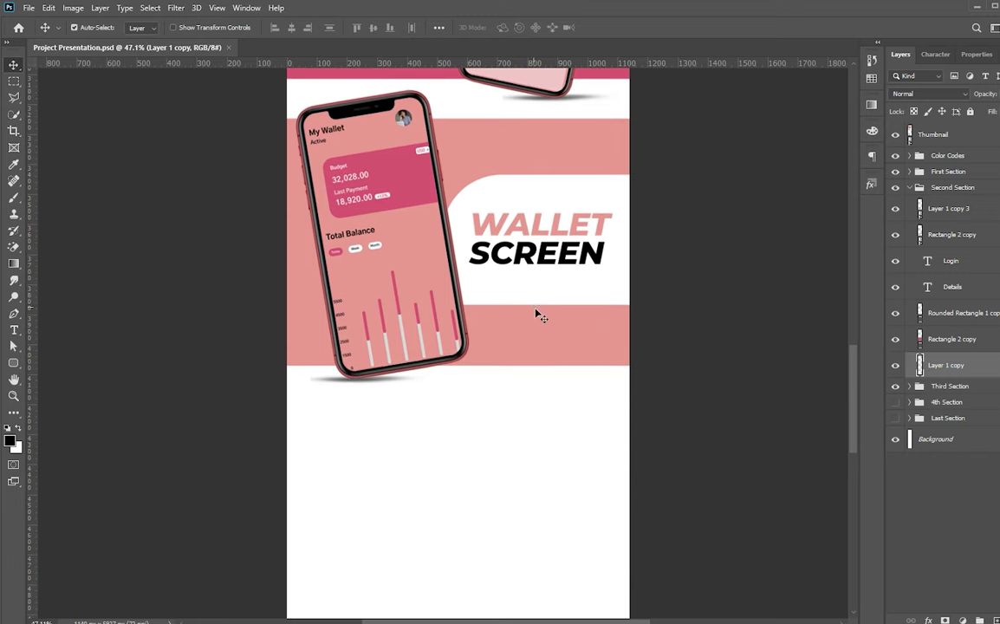
click(909, 187)
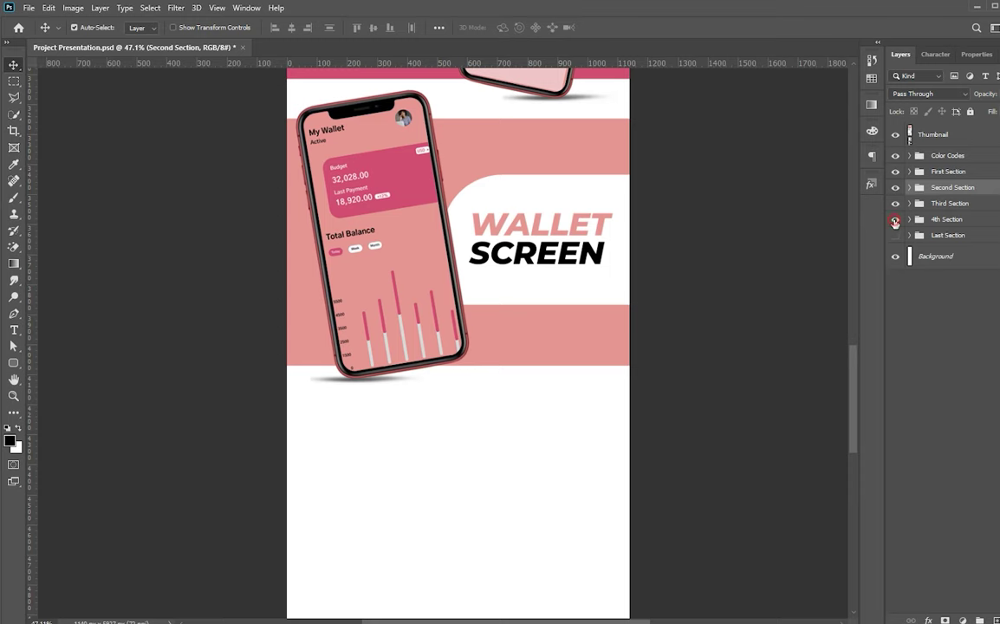
click(895, 220)
scroll(606, 399, down, 2)
scroll(598, 407, down, 1)
scroll(561, 429, up, 6)
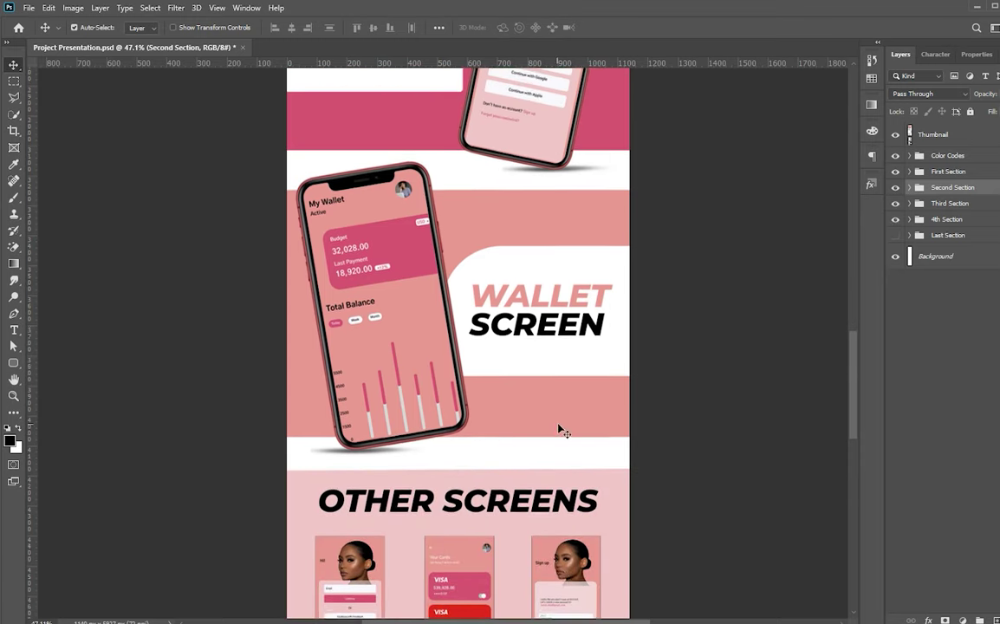
scroll(559, 429, up, 2)
scroll(559, 429, up, 2)
scroll(559, 429, up, 2)
scroll(561, 429, up, 1)
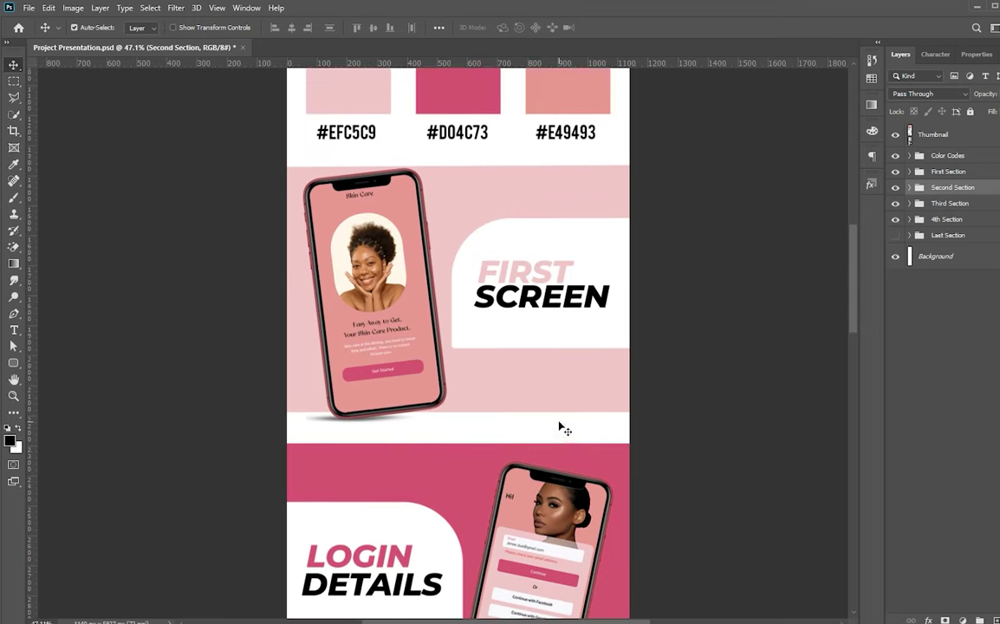
scroll(561, 429, up, 2)
scroll(560, 427, down, 1)
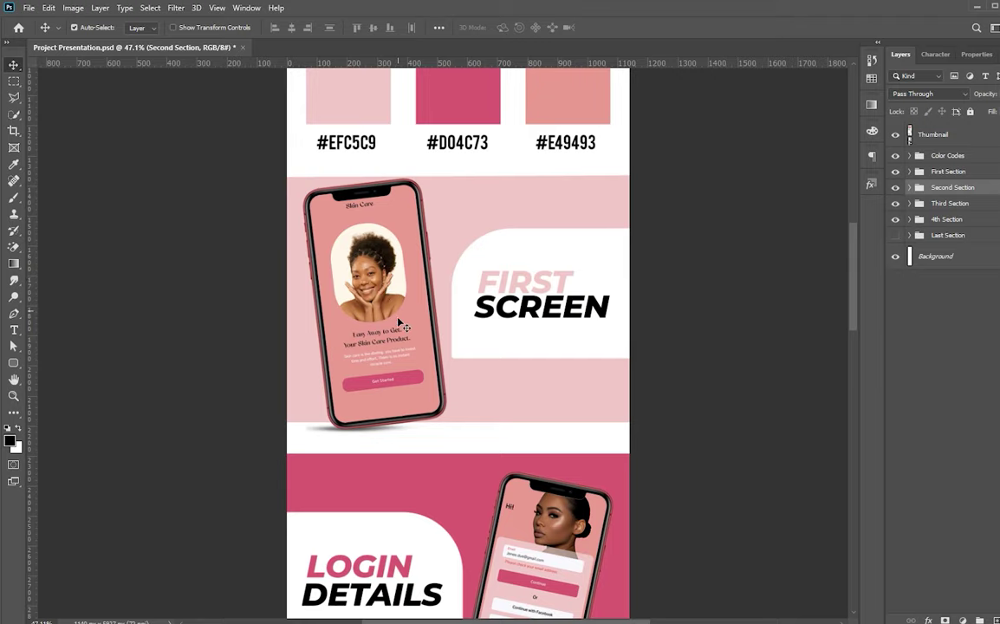
scroll(400, 325, down, 2)
scroll(401, 328, down, 2)
scroll(401, 328, down, 3)
scroll(402, 329, down, 4)
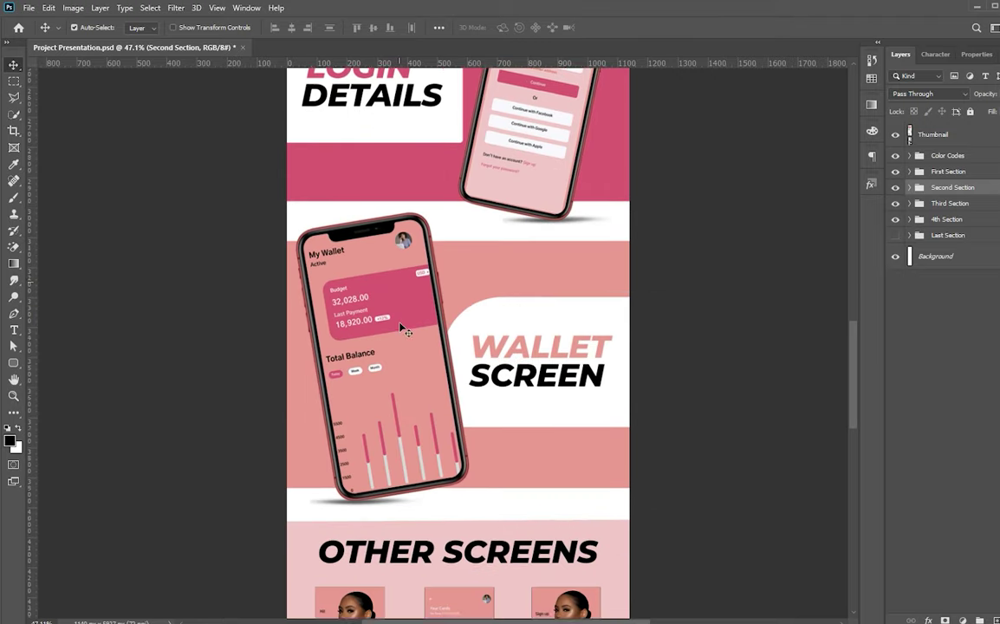
scroll(401, 330, down, 3)
scroll(401, 330, down, 2)
scroll(401, 330, down, 1)
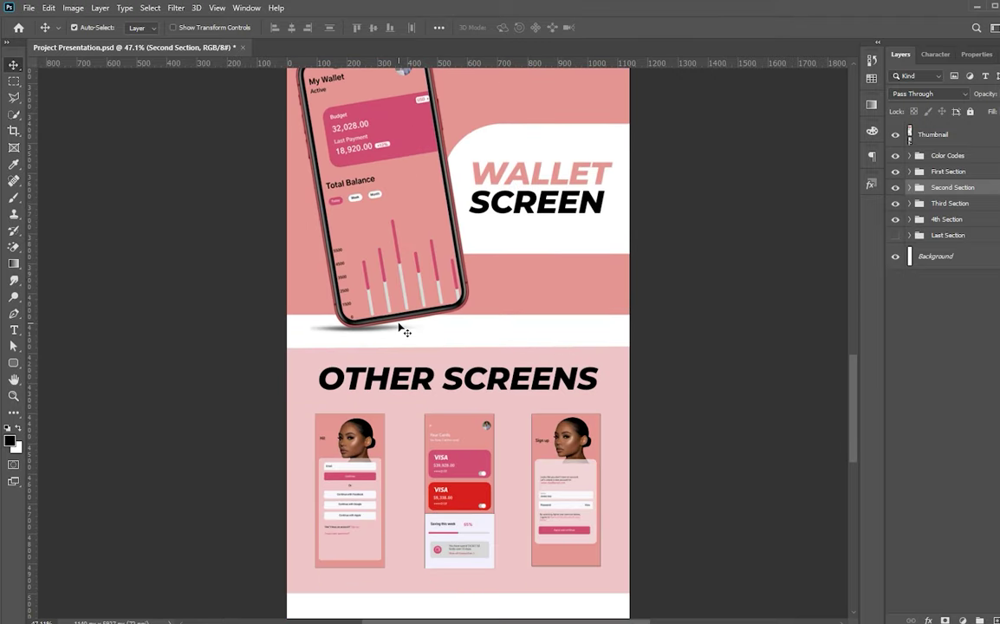
scroll(401, 328, up, 2)
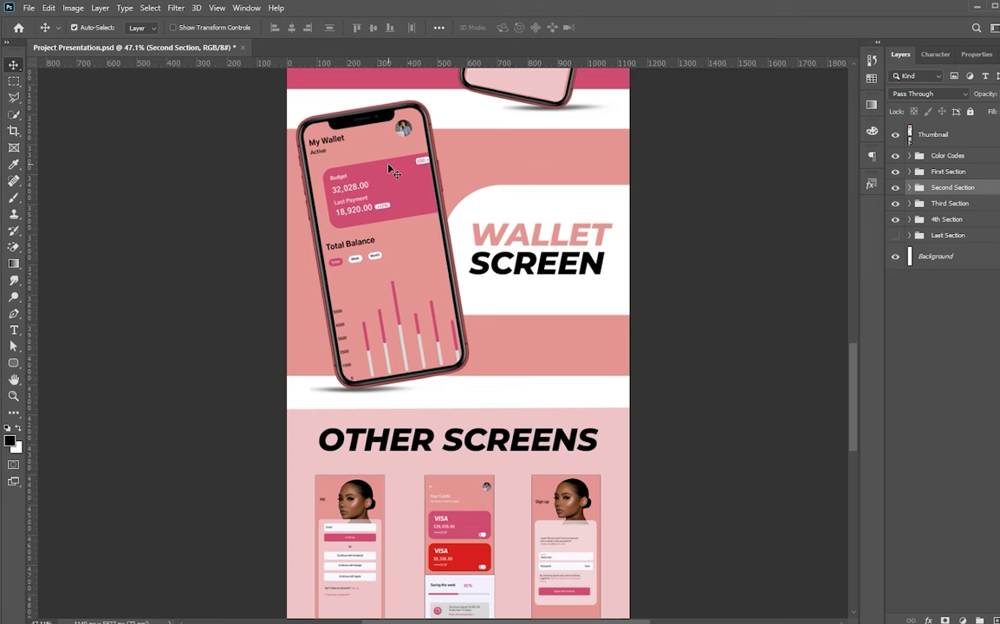
click(896, 186)
click(896, 187)
click(896, 206)
click(896, 206)
scroll(442, 374, down, 2)
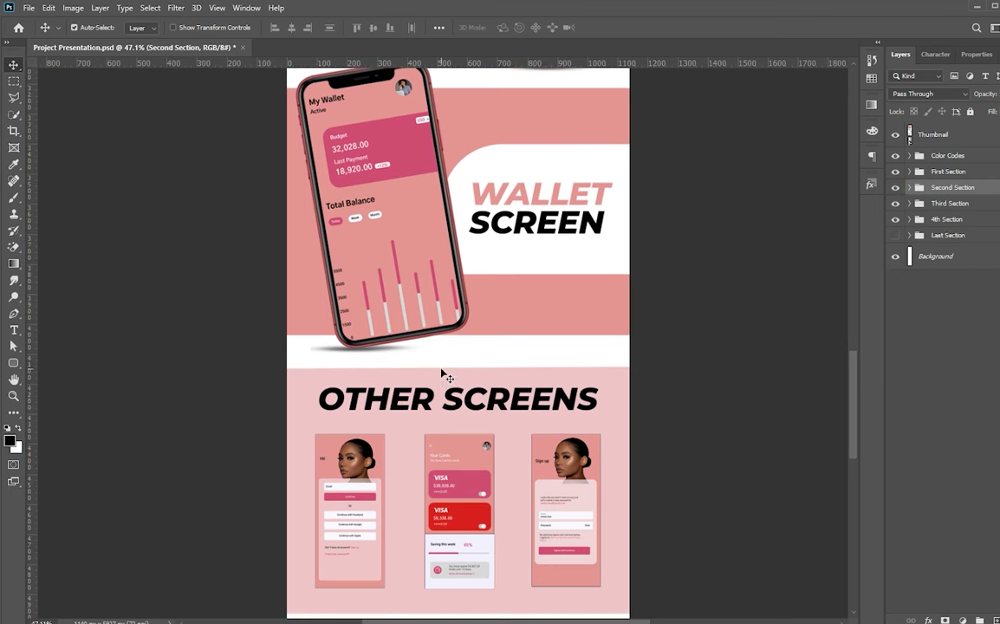
scroll(444, 373, down, 1)
scroll(446, 371, down, 2)
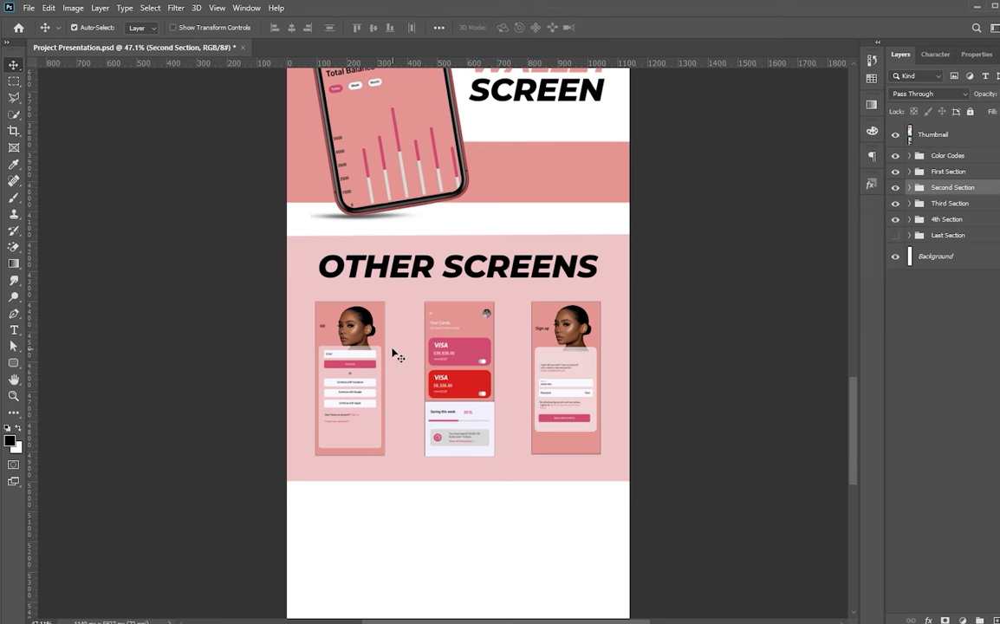
scroll(346, 374, up, 1)
scroll(347, 377, down, 2)
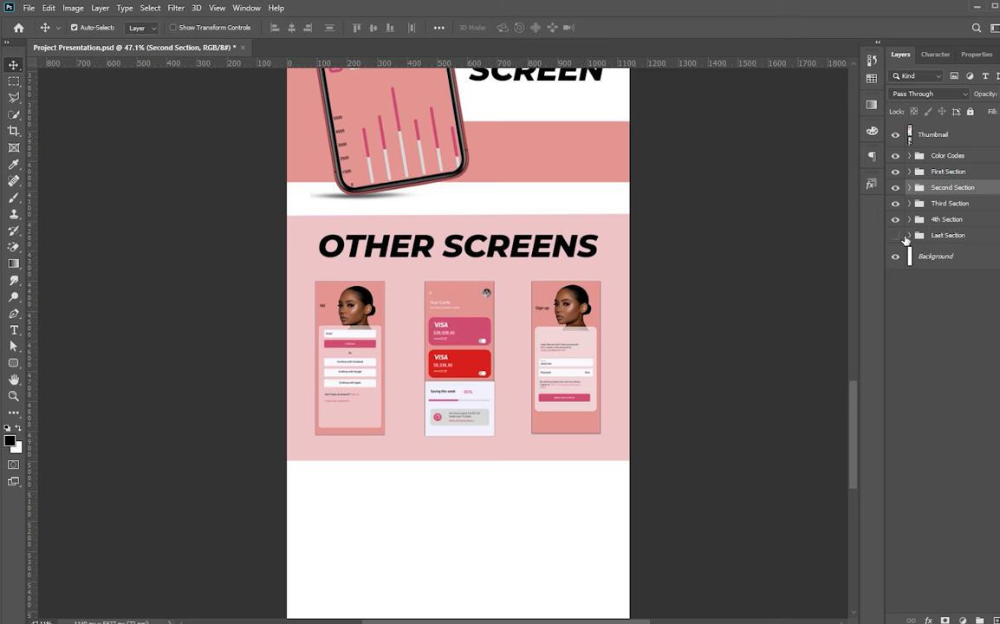
- Show the Last Section's deep pink Thanks For Watching band with tool logos
click(895, 235)
scroll(650, 362, down, 2)
scroll(650, 361, down, 2)
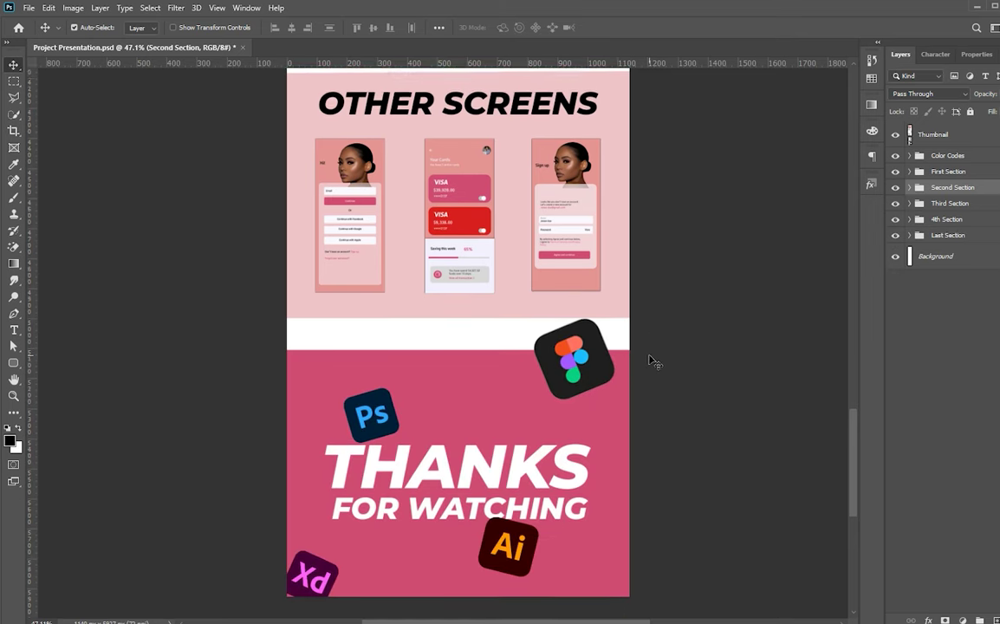
scroll(649, 362, down, 1)
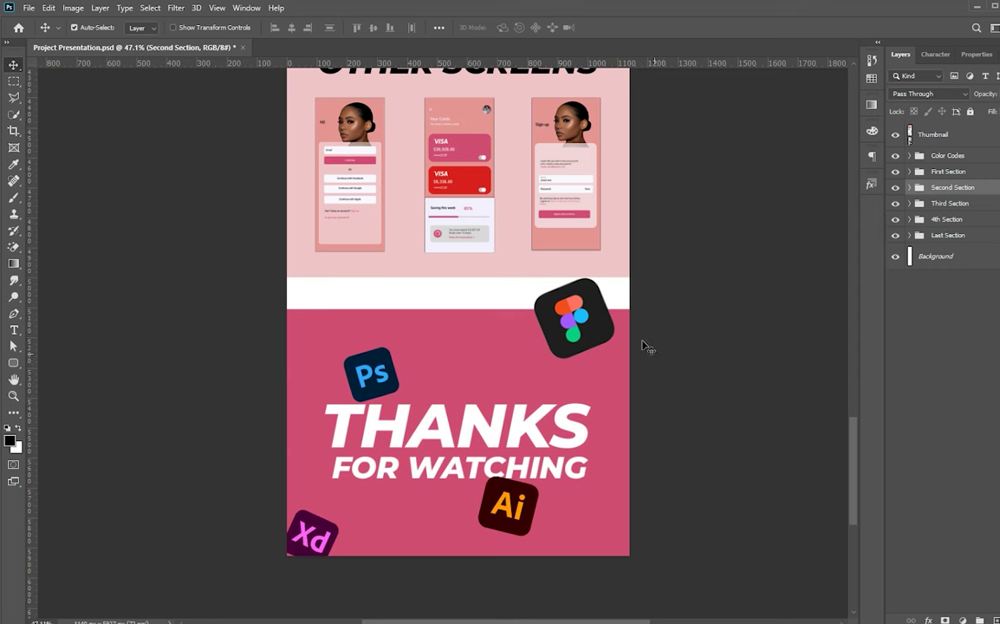
- Try moving the Figma, Ps, Xd, Ai logos and THANKS heading, then undo the moves
drag(562, 338, 541, 353)
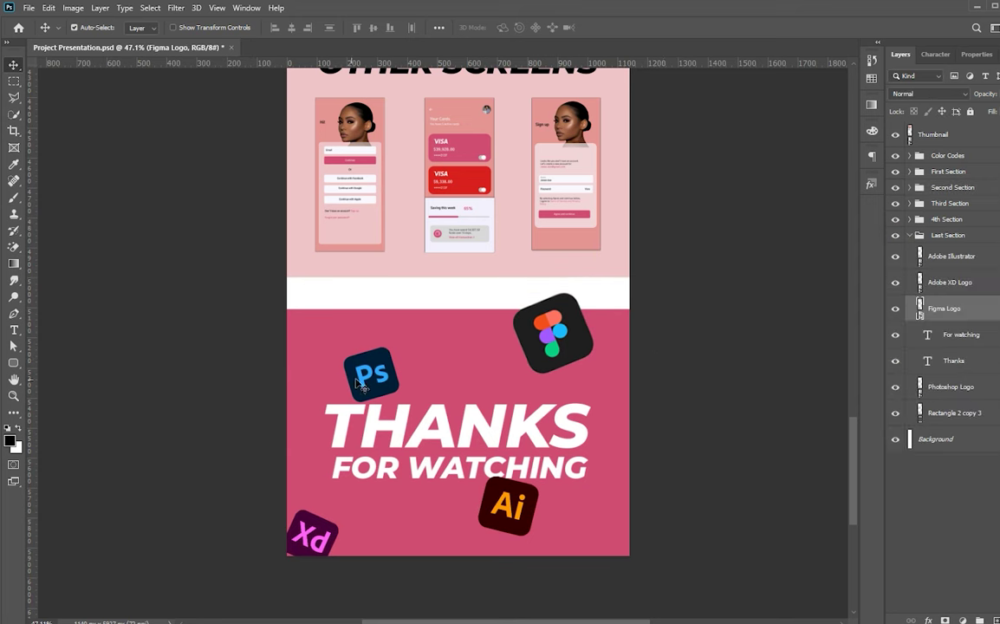
drag(355, 364, 363, 309)
drag(330, 556, 337, 504)
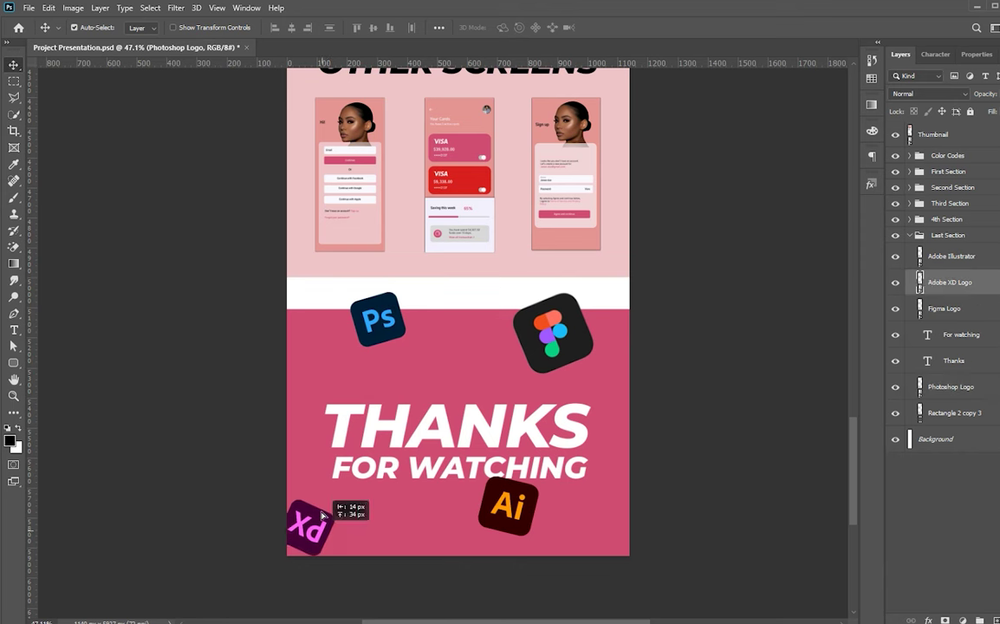
drag(506, 509, 542, 515)
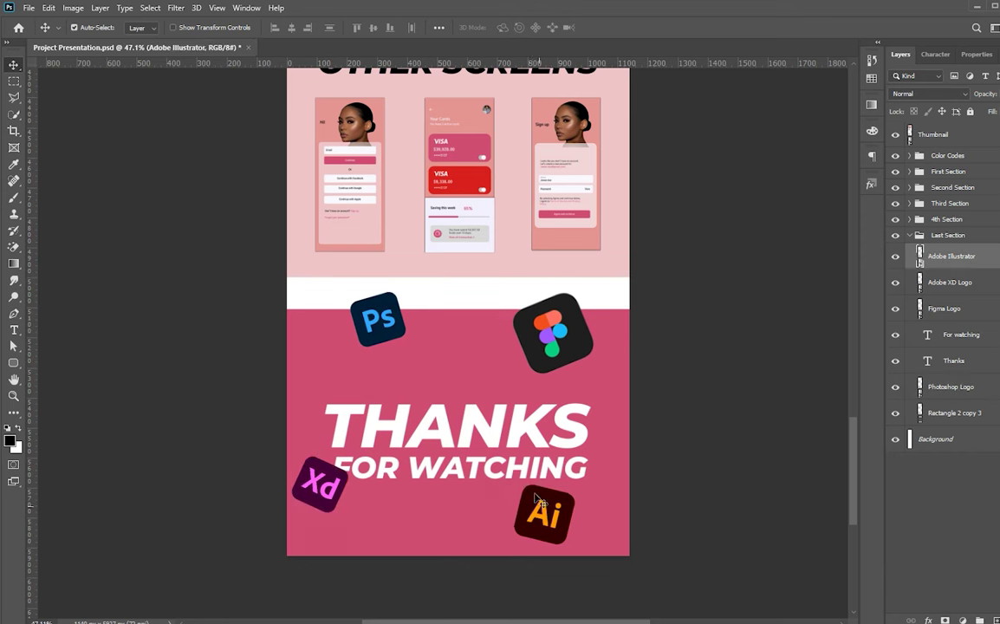
drag(487, 446, 487, 429)
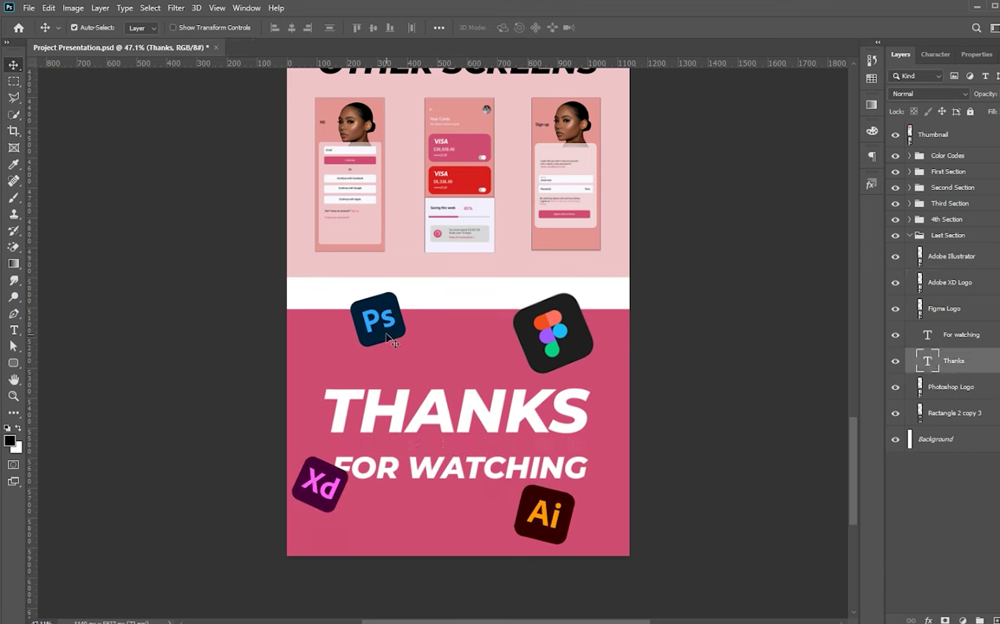
key(ctrl+z)
key(ctrl+z)
key(ctrl+z)
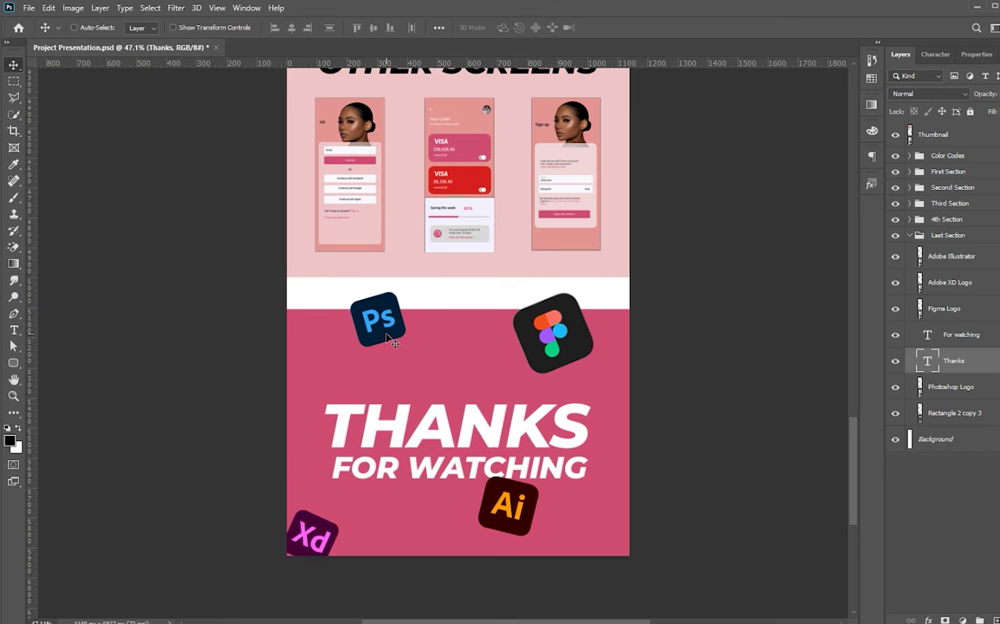
key(ctrl+z)
key(ctrl+z)
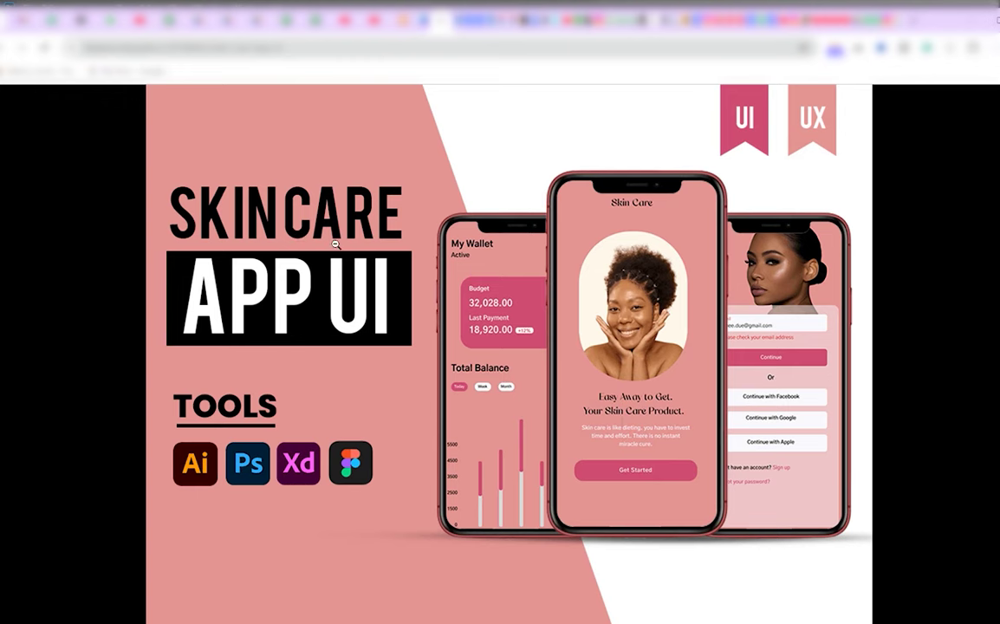
scroll(647, 273, down, 1)
scroll(647, 274, down, 3)
scroll(647, 274, down, 2)
scroll(647, 274, down, 2)
scroll(648, 274, down, 2)
scroll(648, 274, down, 3)
scroll(648, 274, down, 2)
scroll(648, 274, down, 2)
scroll(648, 274, down, 2)
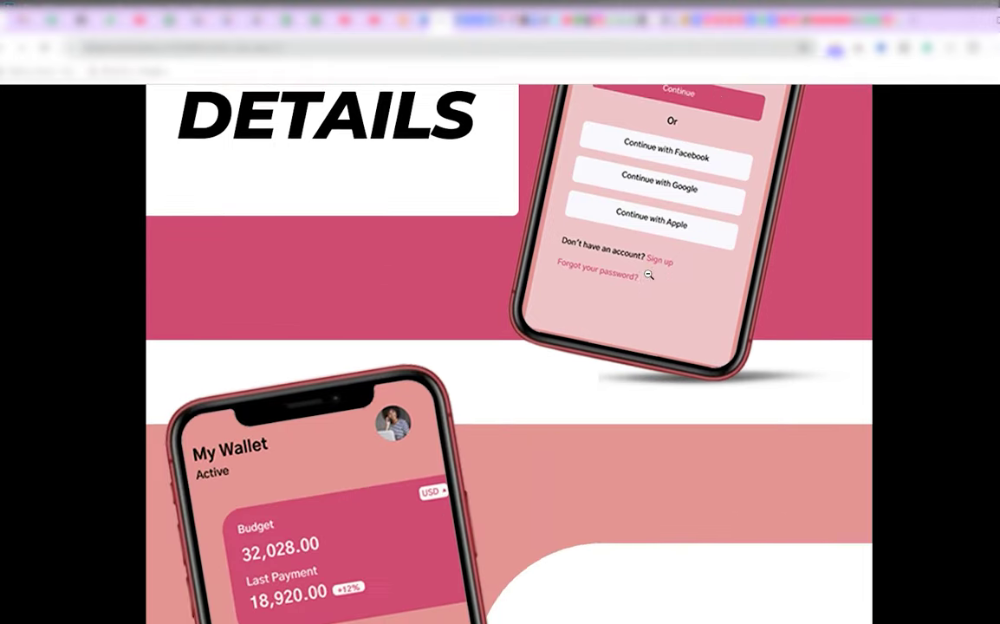
scroll(648, 274, down, 2)
scroll(648, 274, down, 3)
scroll(648, 273, down, 3)
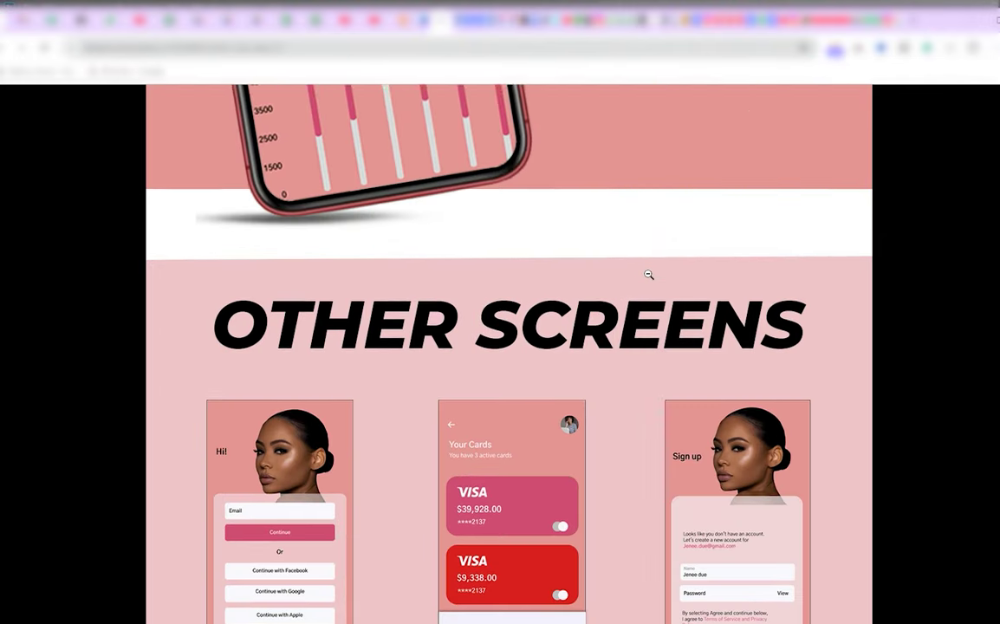
scroll(648, 274, down, 2)
scroll(648, 274, down, 2)
scroll(648, 273, down, 3)
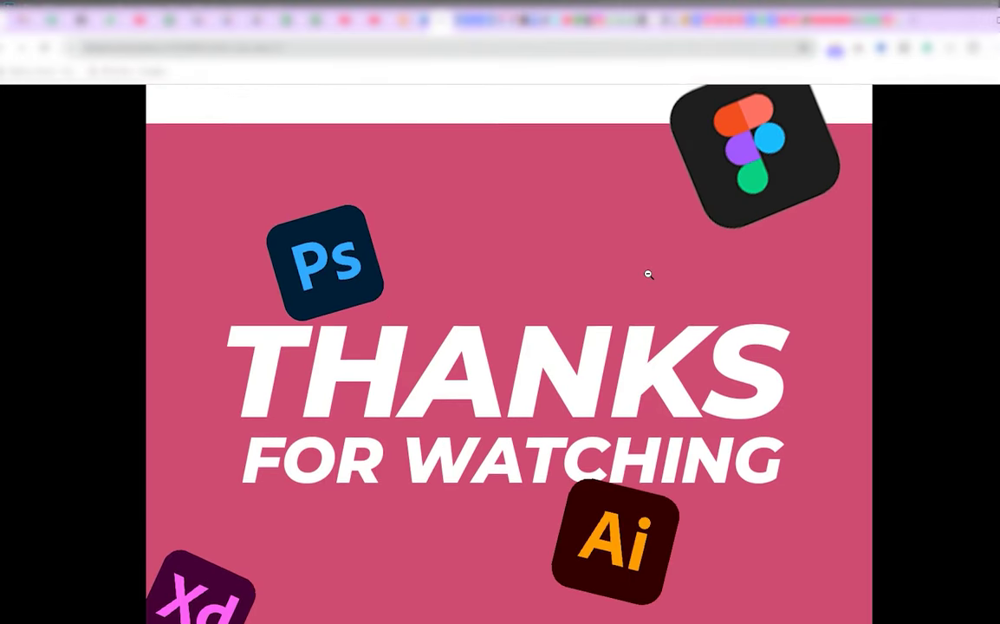
scroll(648, 273, up, 2)
scroll(648, 273, up, 3)
scroll(648, 274, up, 2)
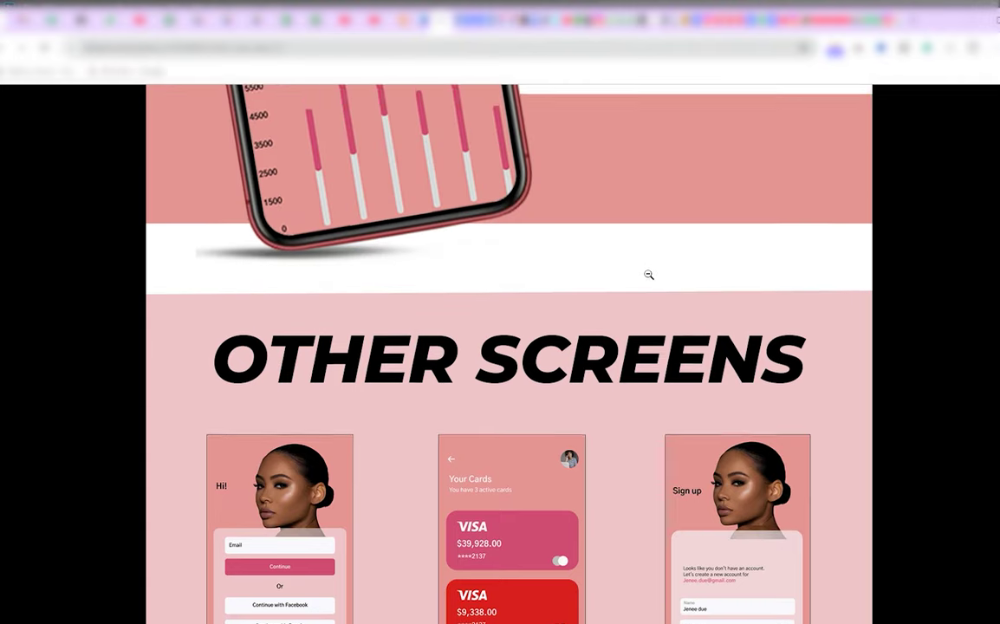
scroll(648, 274, up, 2)
scroll(648, 274, up, 3)
scroll(648, 274, up, 3)
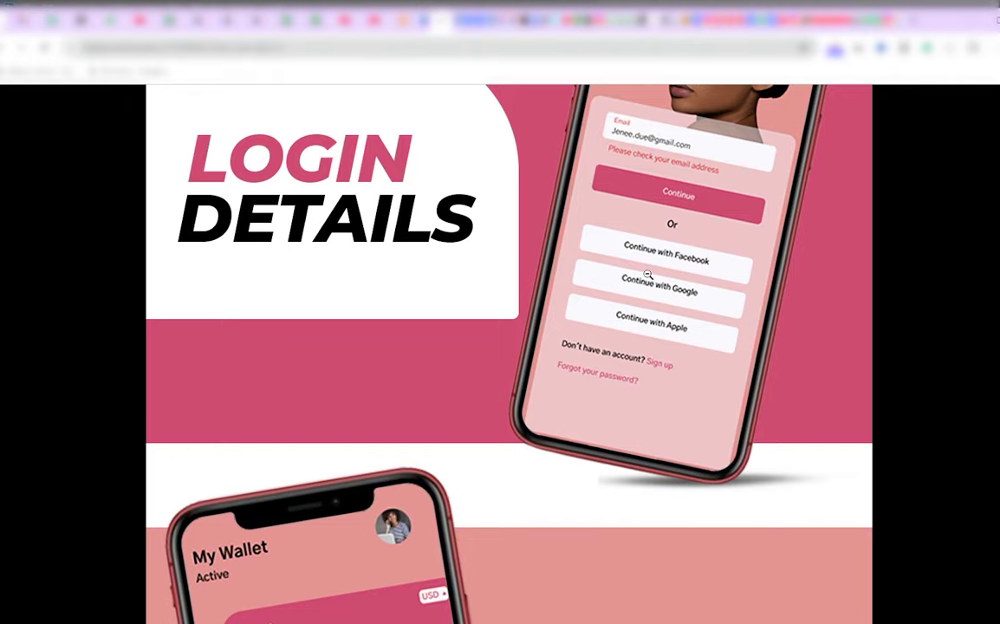
scroll(648, 274, up, 3)
scroll(648, 274, up, 3)
scroll(648, 273, up, 3)
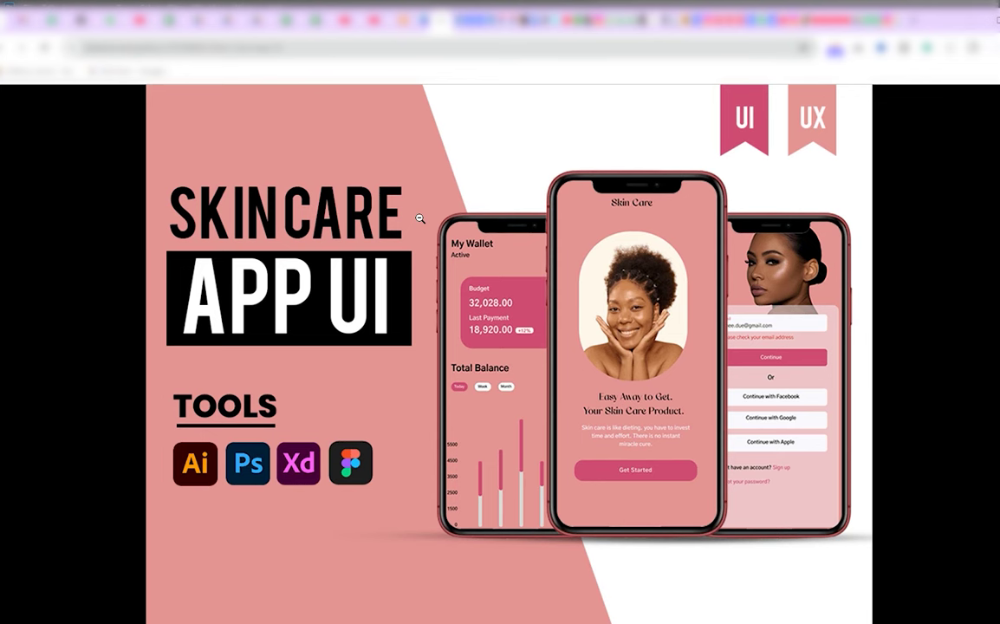
scroll(498, 364, down, 3)
scroll(499, 365, up, 3)
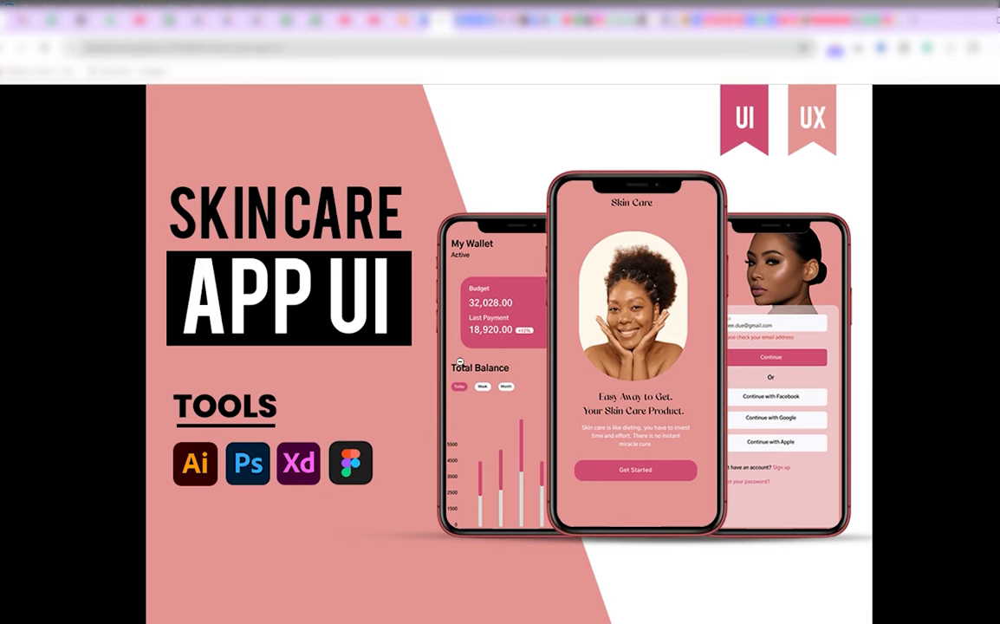